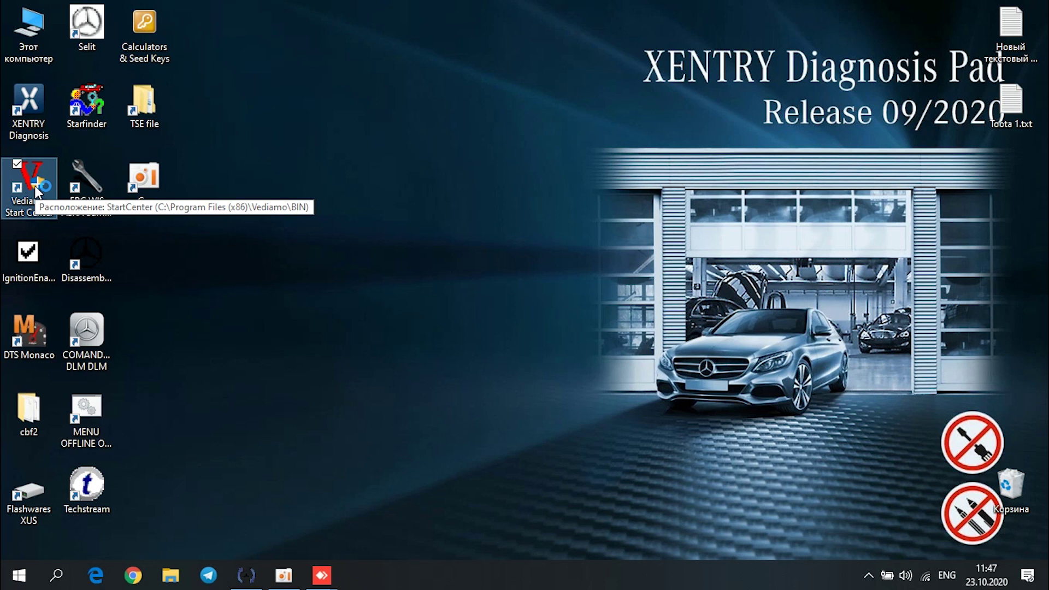
Step: Start Ecoute from the Vediamo Start Center and limit the system selection to DIOGENES .cbf systems, excluding .vsb systems
double_click(36, 192)
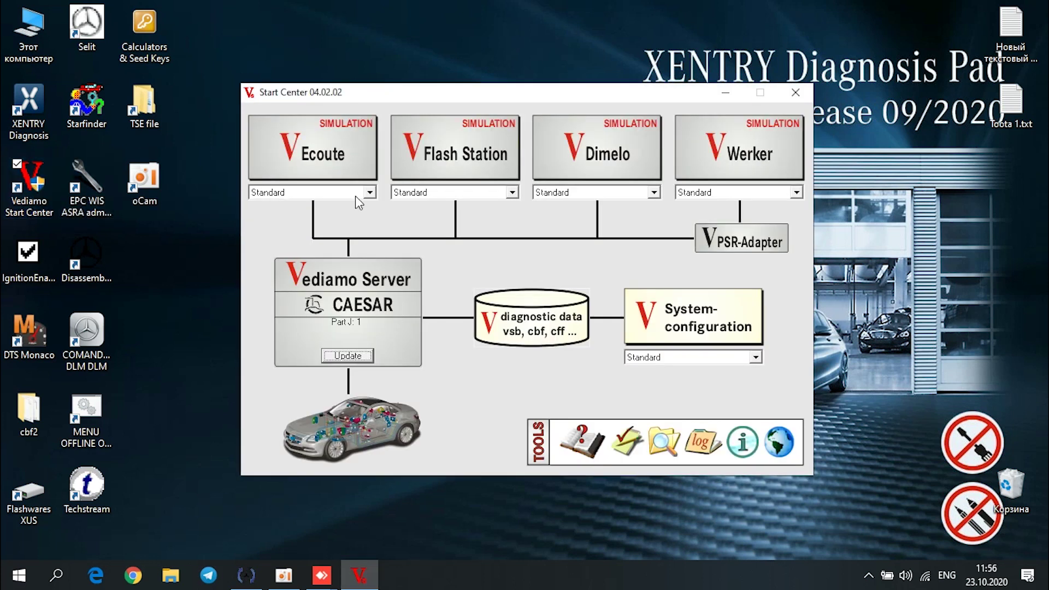
click(346, 173)
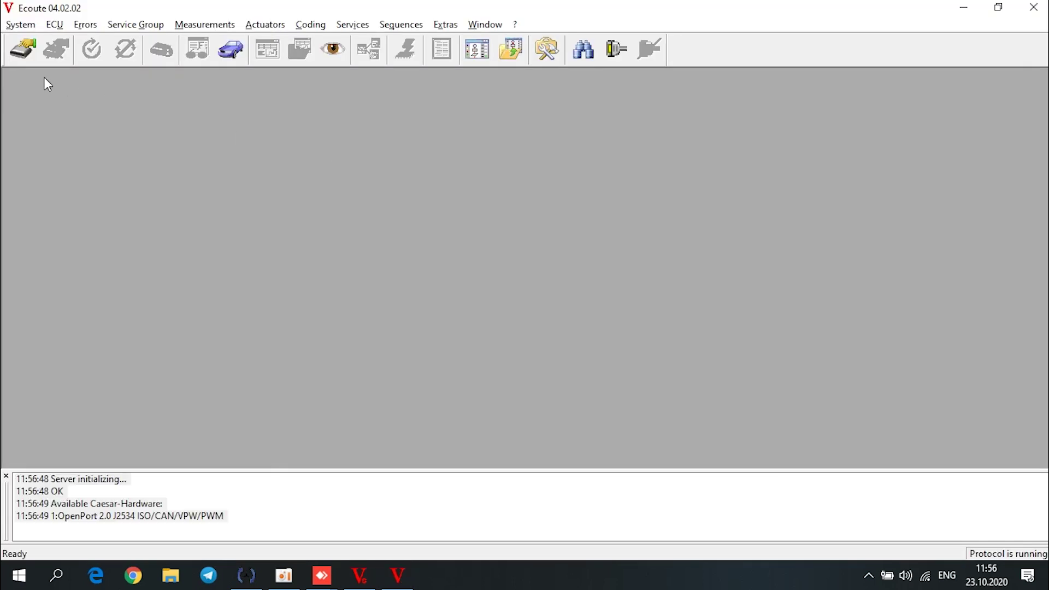
click(411, 376)
click(399, 356)
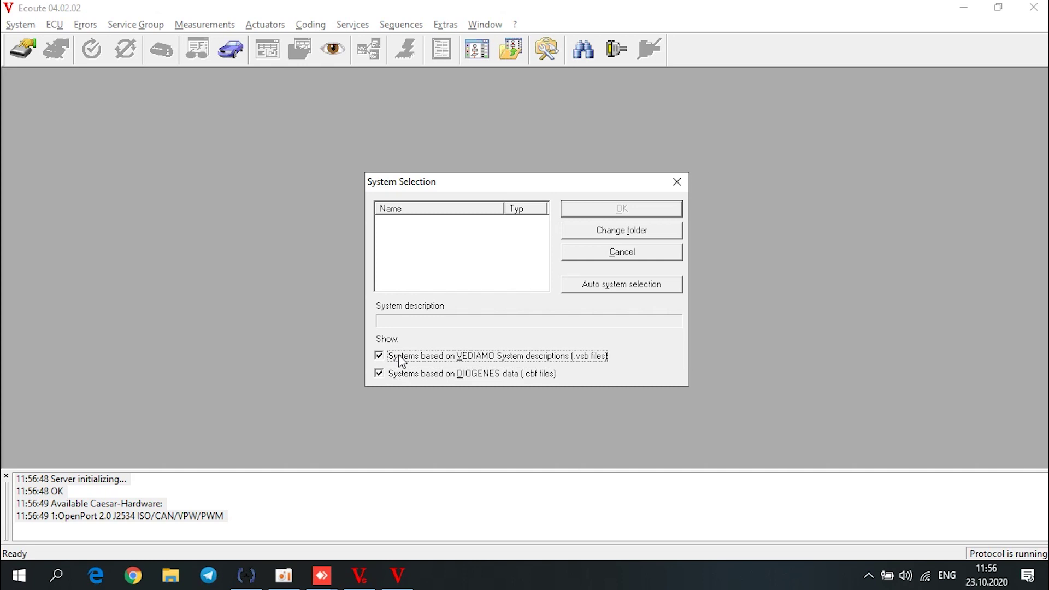
Step: Change the system folder to cbf under VediamoData and load the SAMH164 system
click(604, 231)
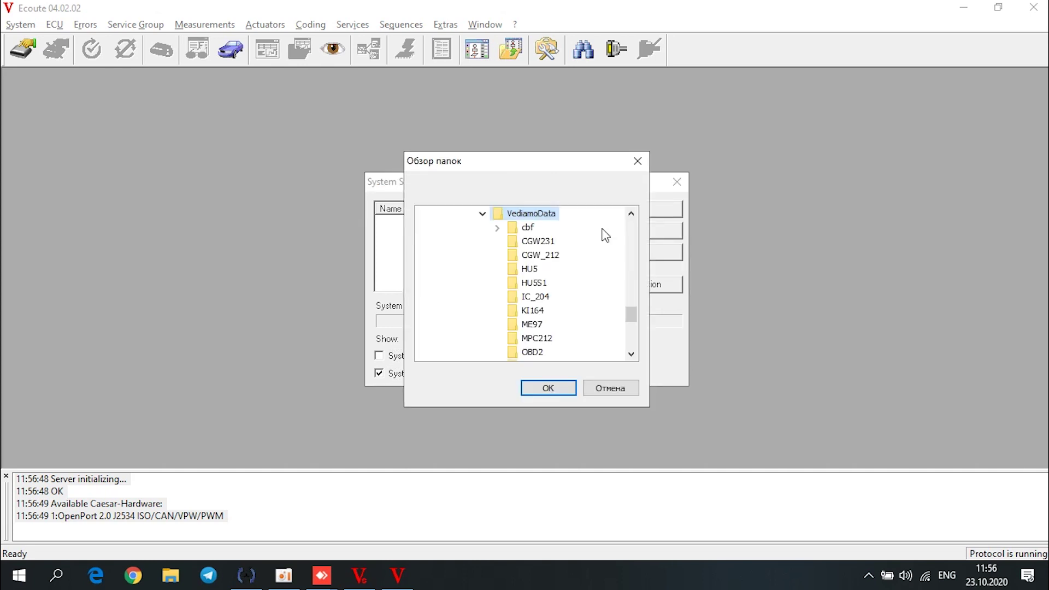
click(522, 228)
click(547, 387)
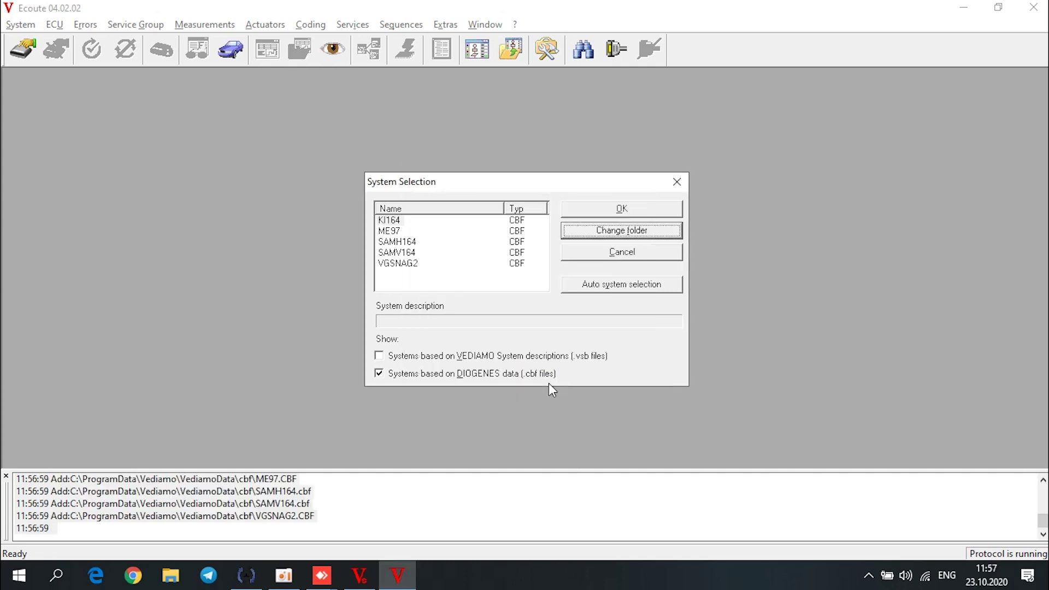
click(409, 242)
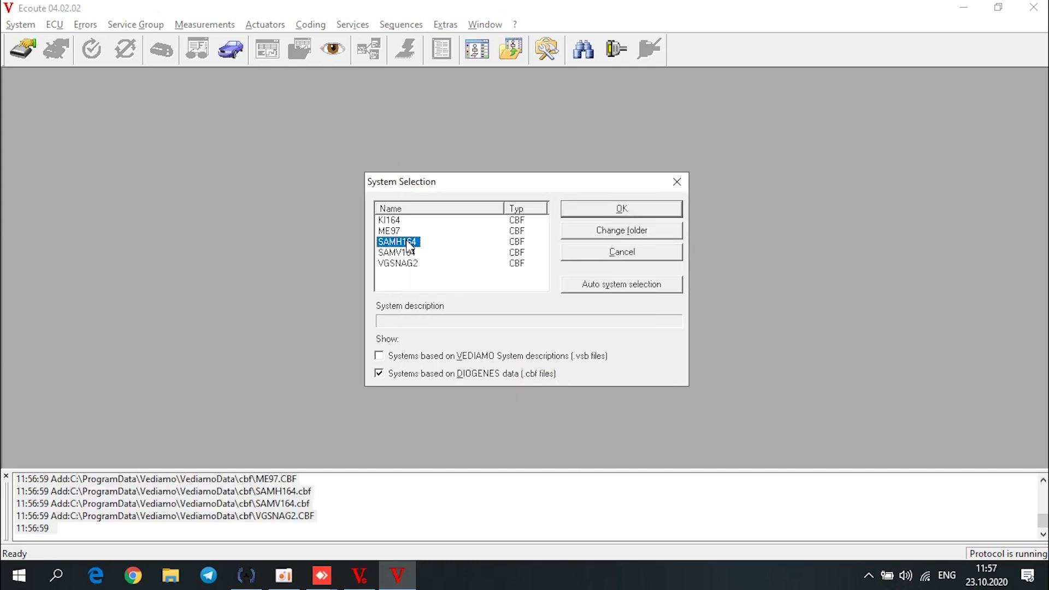
click(633, 205)
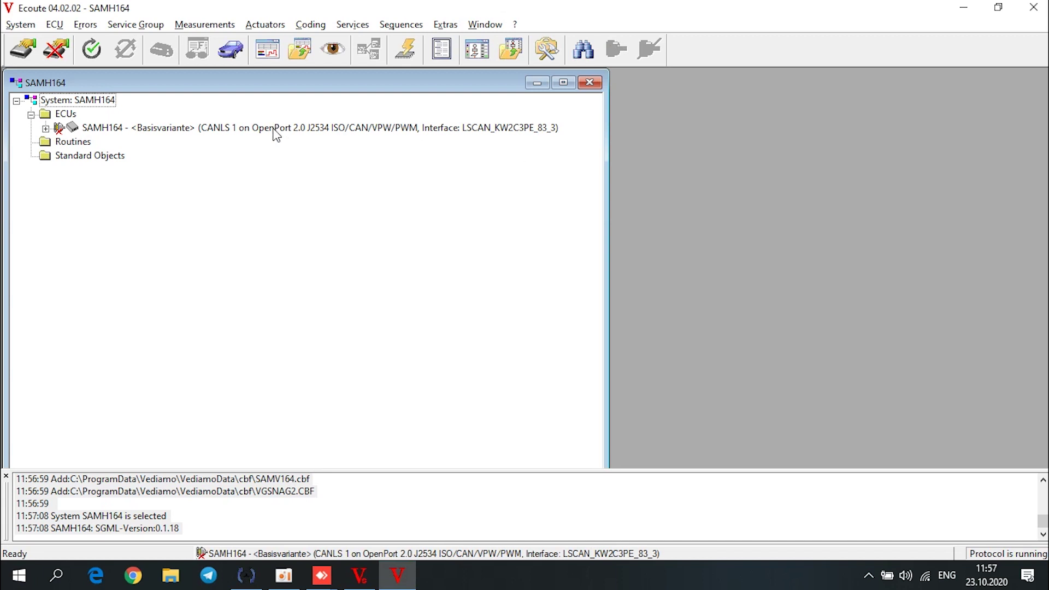
Step: Set the SAMH164 ECU connection to CANHS 1 on OpenPort 2.0 (HSCAN_KW2C3PE_500) and initiate contact with the ECU
click(276, 129)
right_click(274, 132)
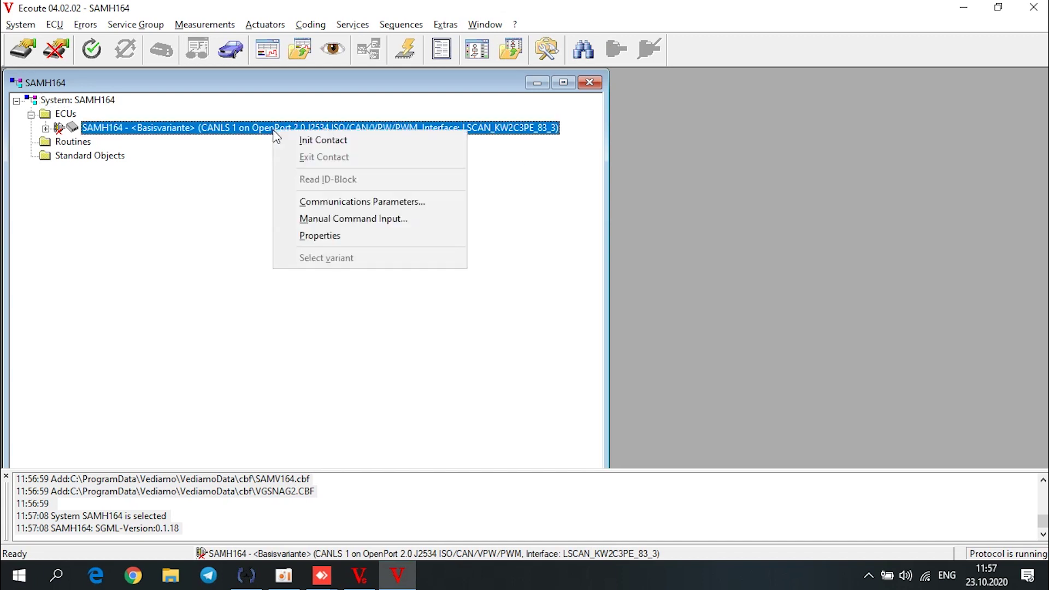
click(311, 235)
click(498, 209)
click(496, 224)
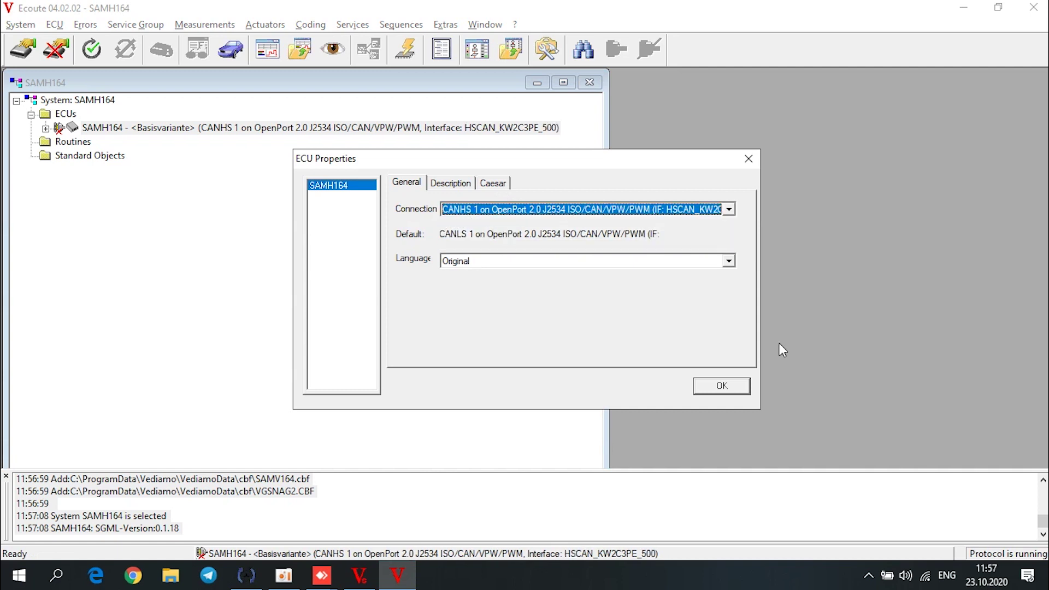
click(721, 386)
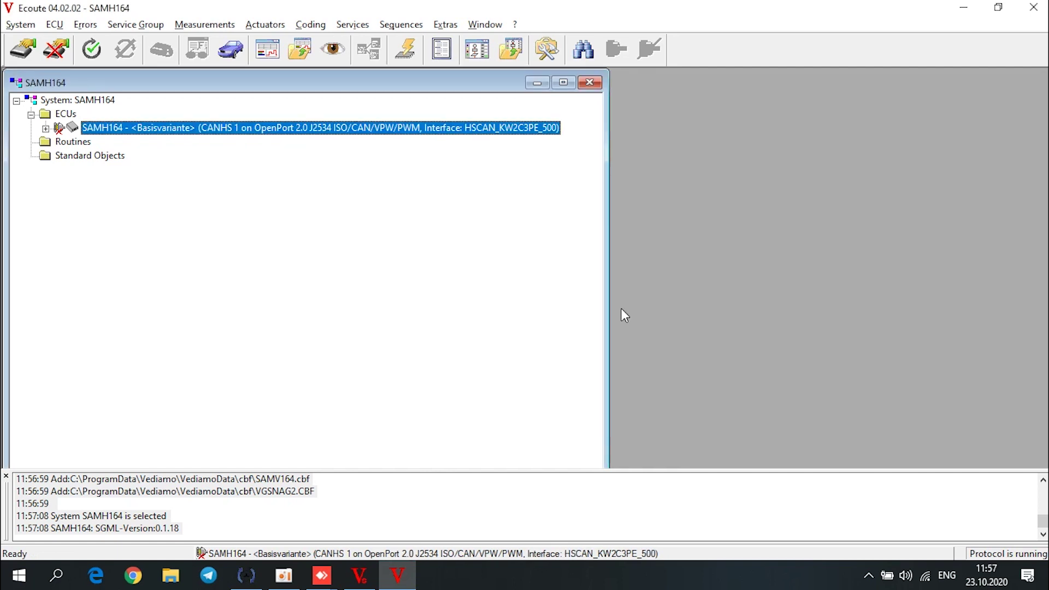
click(91, 49)
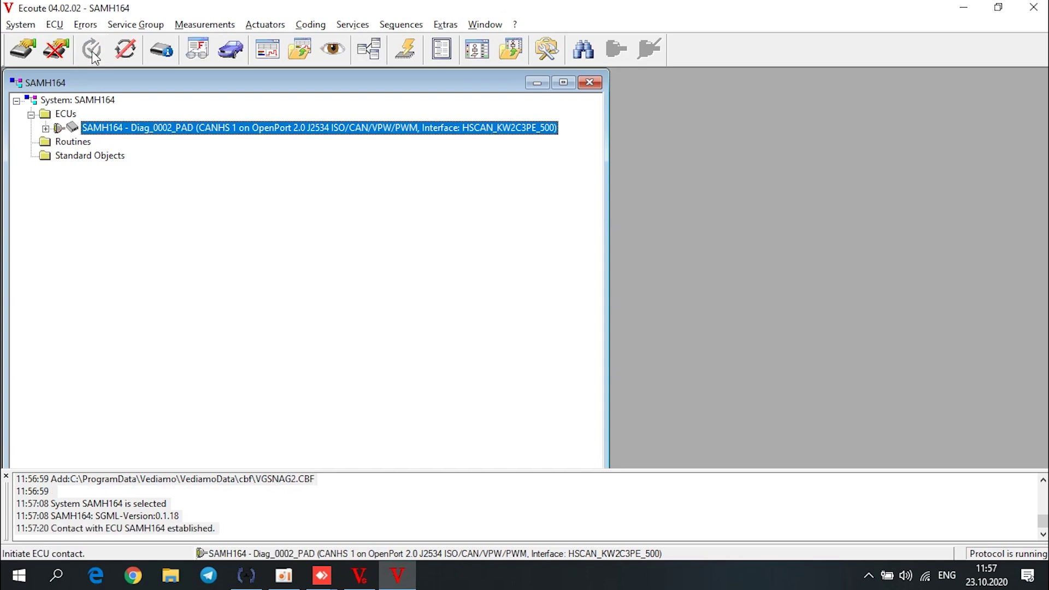
Step: Read the SAMH164 fault codes, clear them, read the errors again and close the DTC window
click(210, 51)
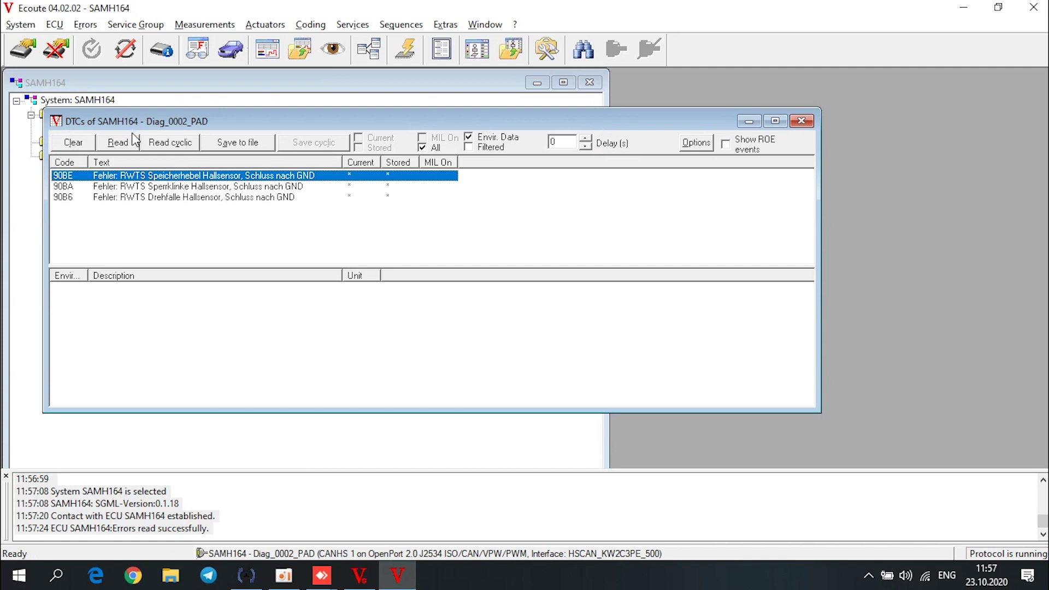
click(68, 141)
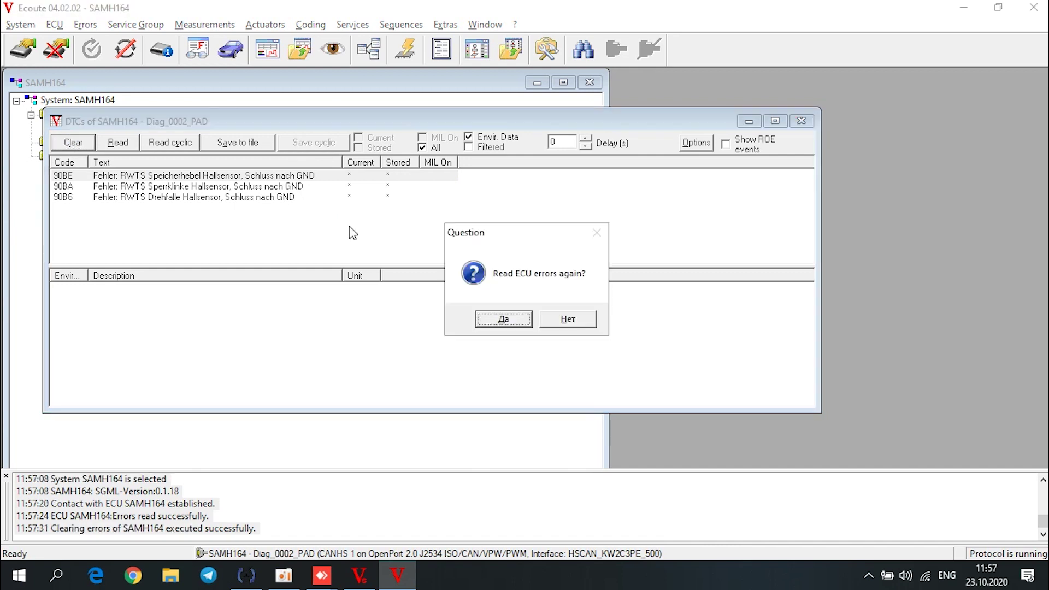
click(495, 316)
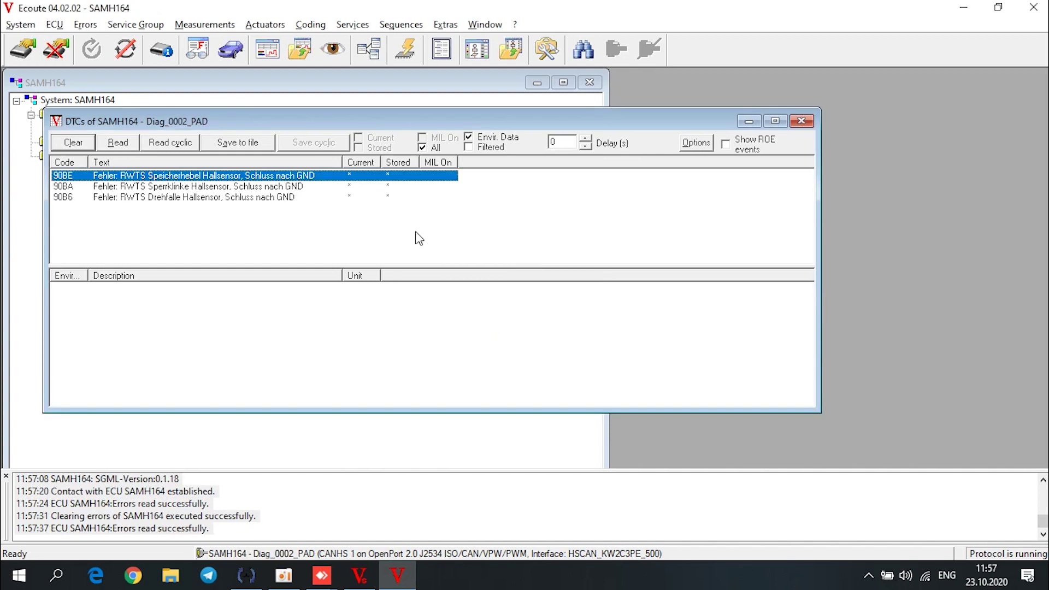
click(800, 122)
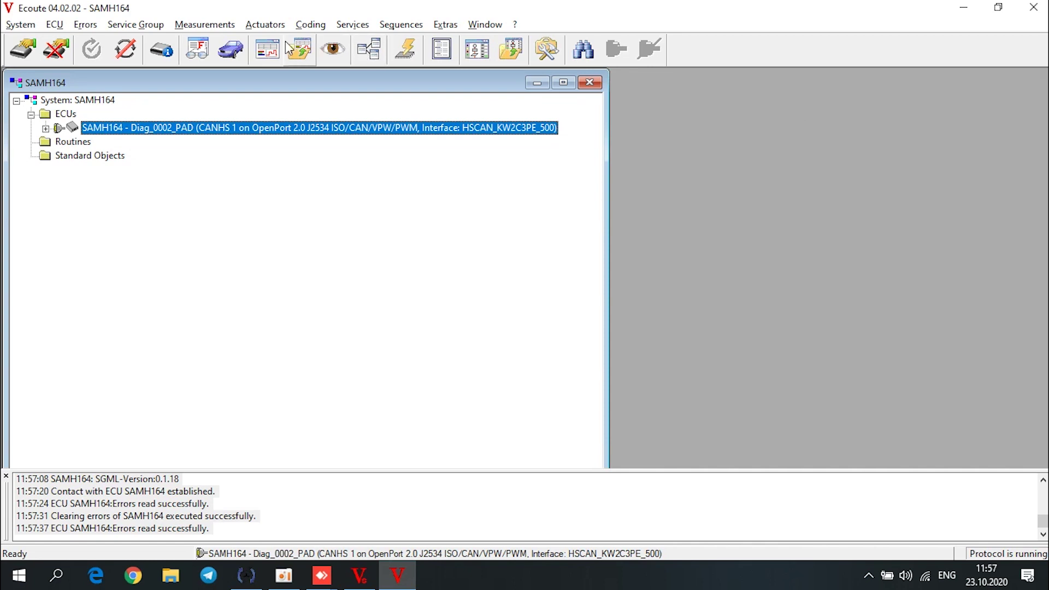
Step: Read the ID block of the SAMH164 ECU and enlarge its window to examine the identification data
click(162, 52)
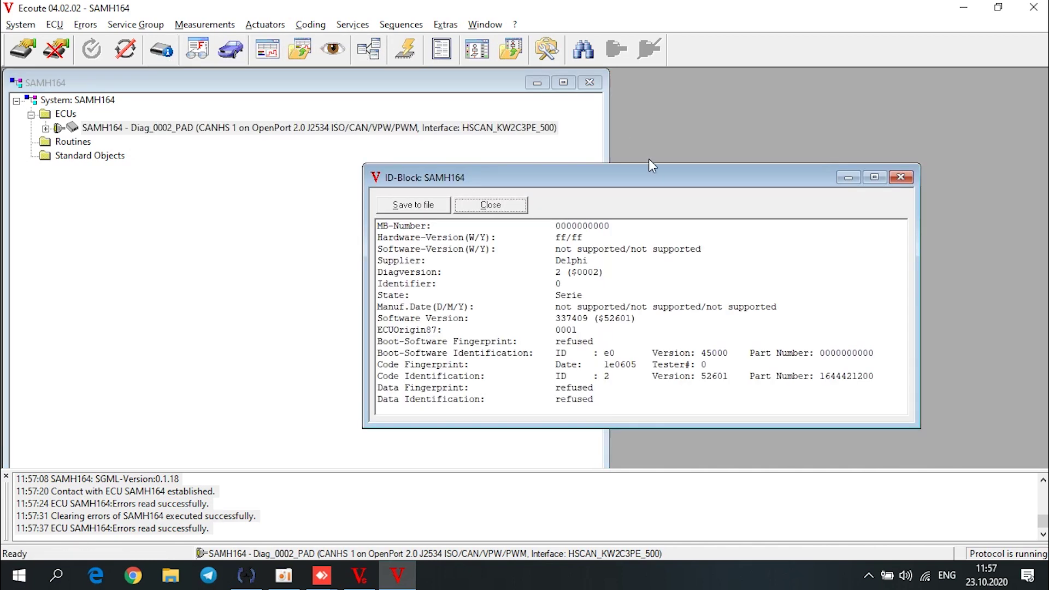
drag(651, 163, 648, 109)
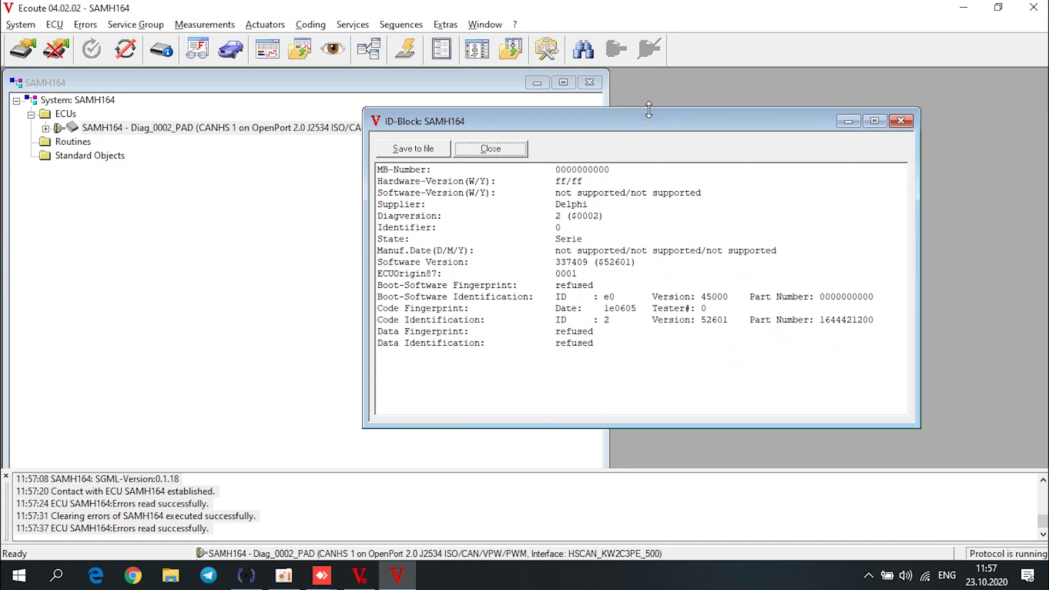
click(405, 149)
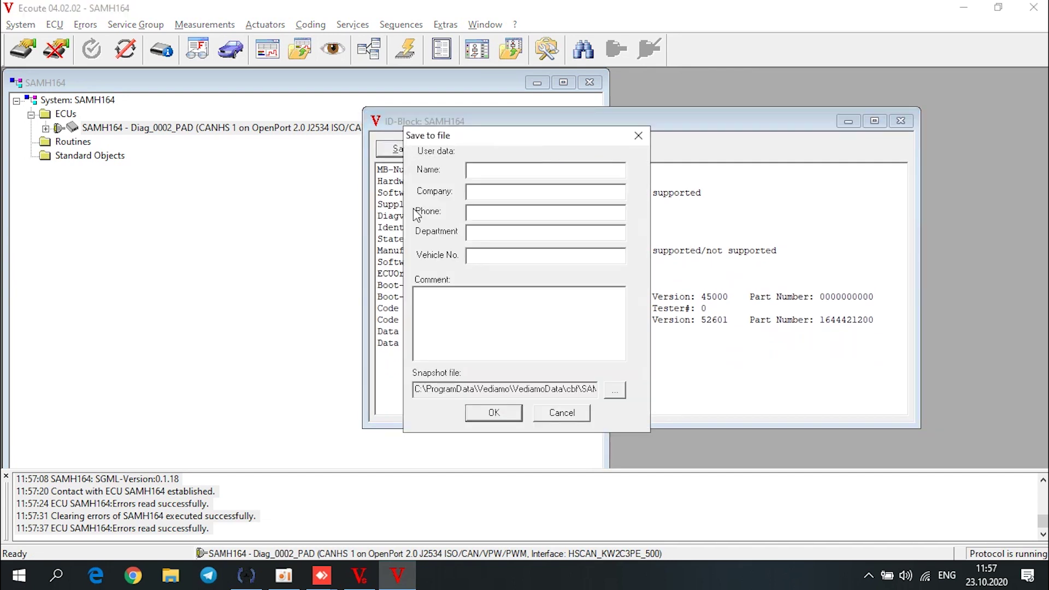
click(616, 390)
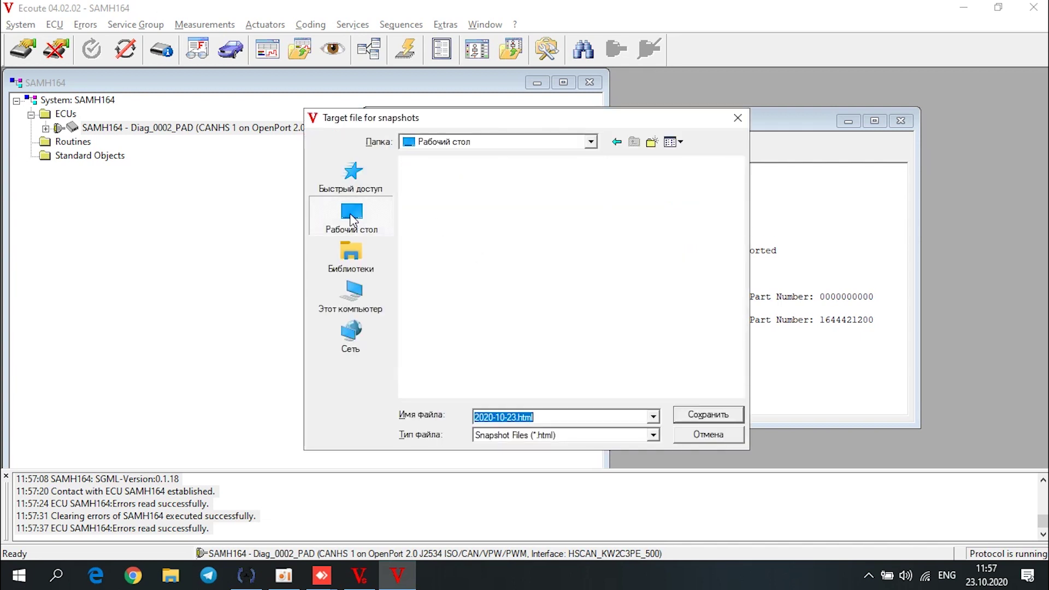
text(am)
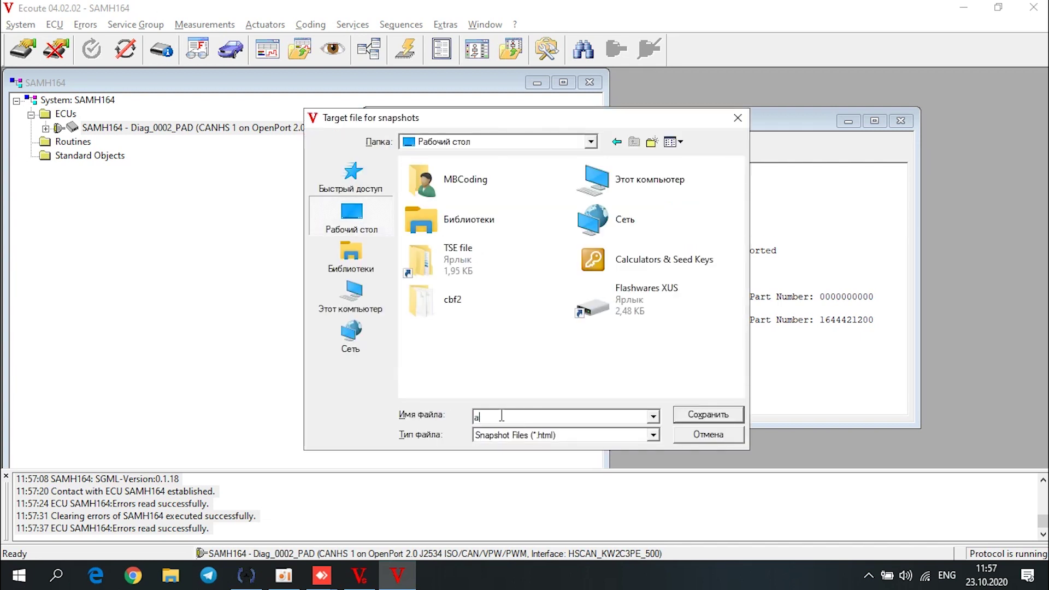
key(BackSpace)
key(BackSpace)
click(709, 435)
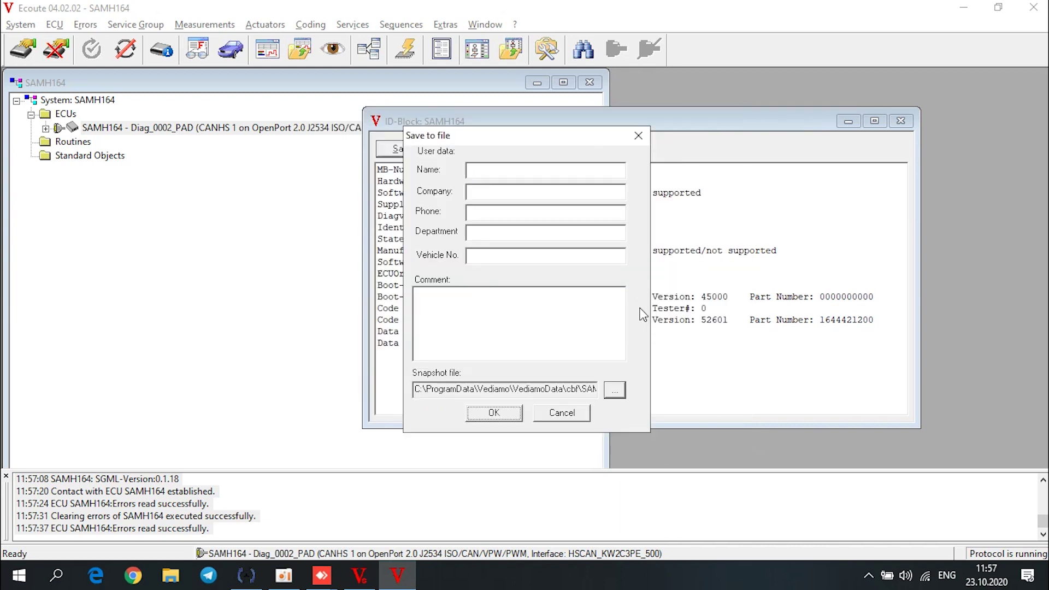
click(638, 135)
click(900, 120)
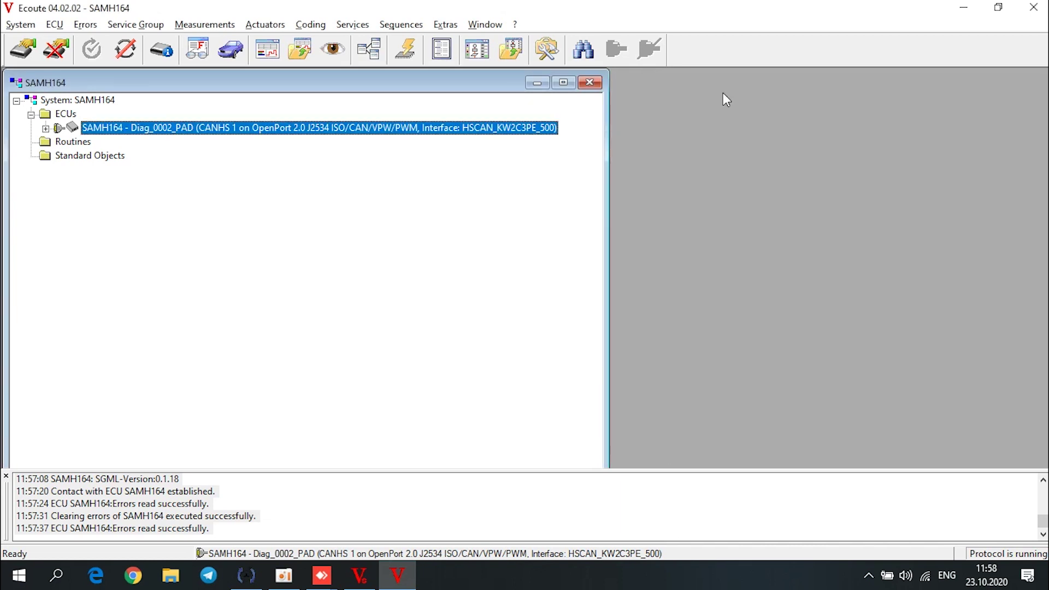
Step: Open the SAMH164 variant coding and save it to a snapshot file named SAMH164 on the desktop
click(378, 56)
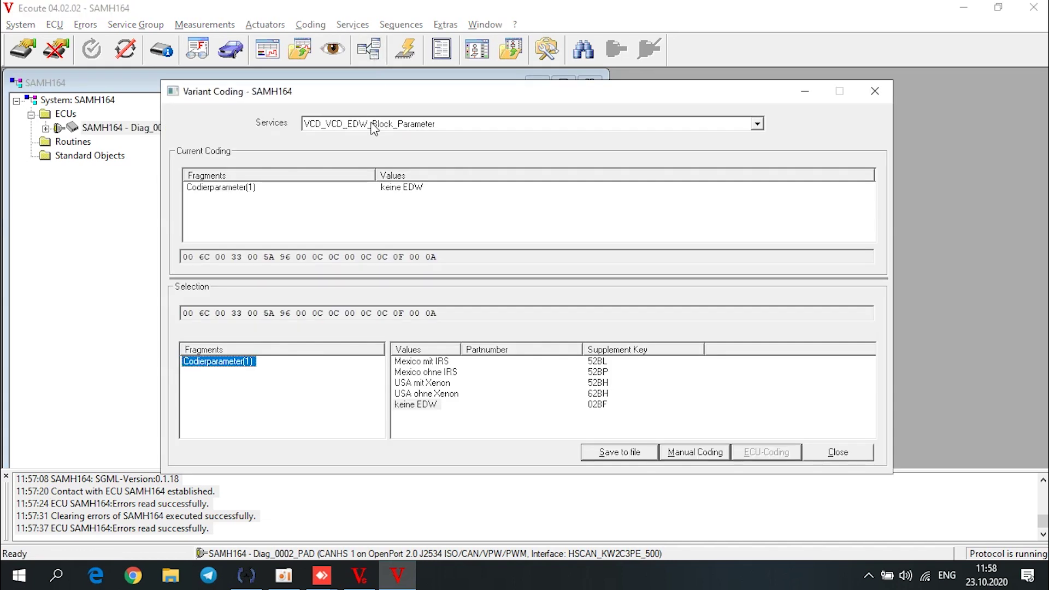
click(373, 124)
click(373, 126)
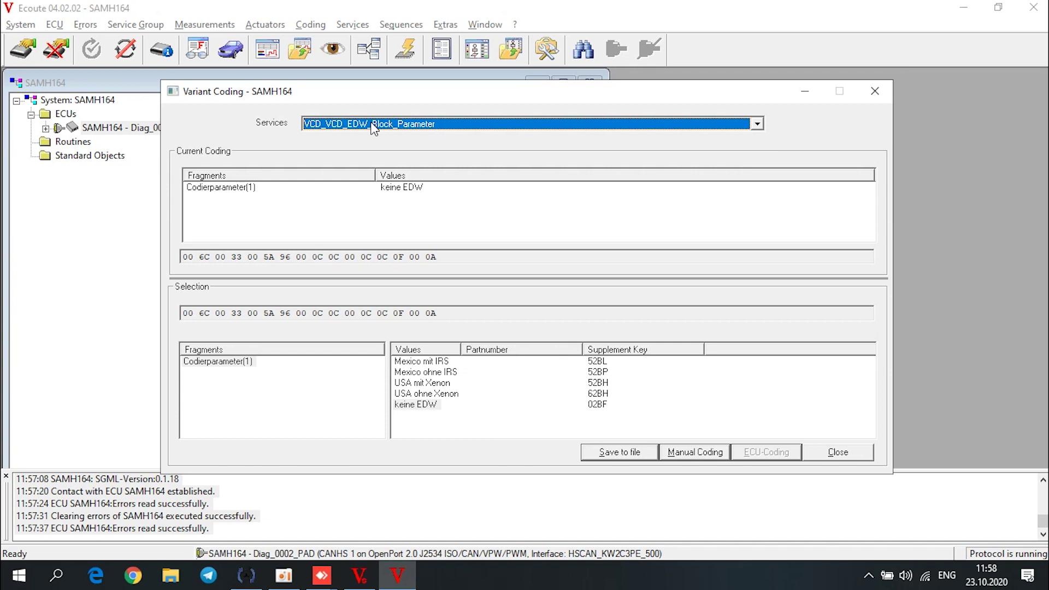
click(640, 451)
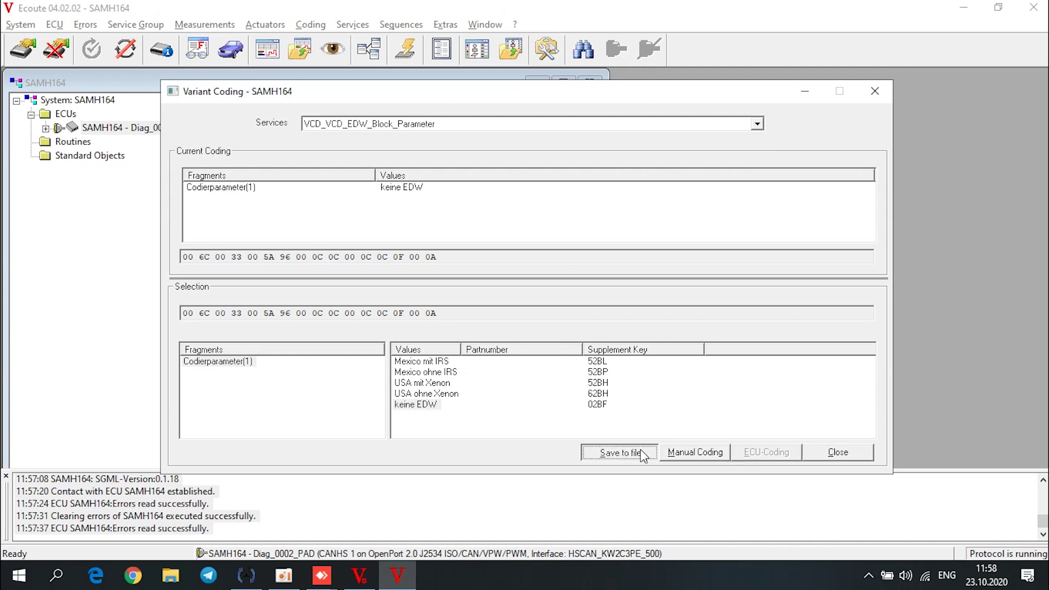
click(619, 391)
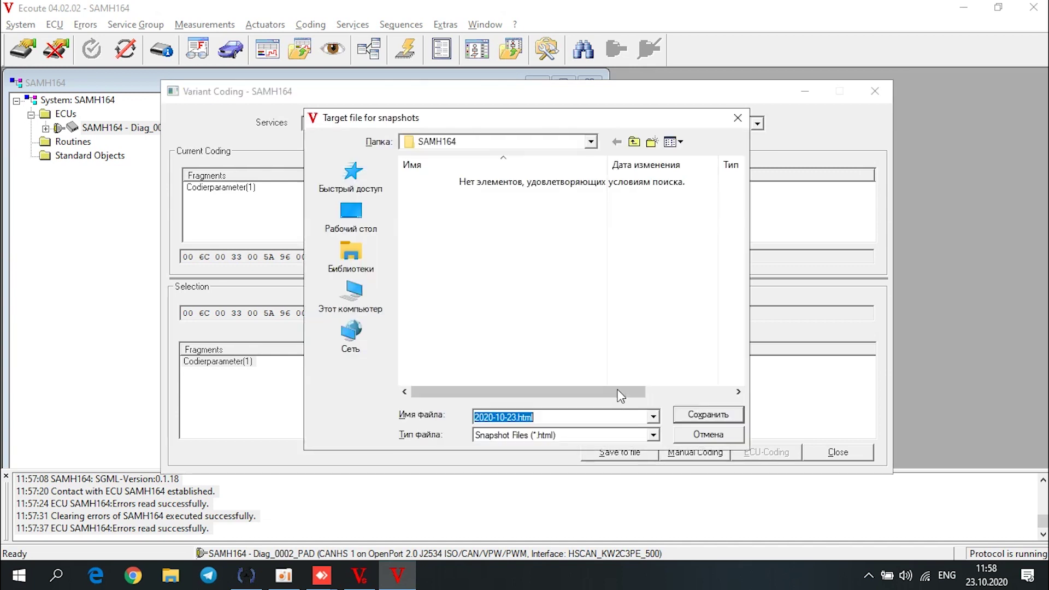
click(351, 216)
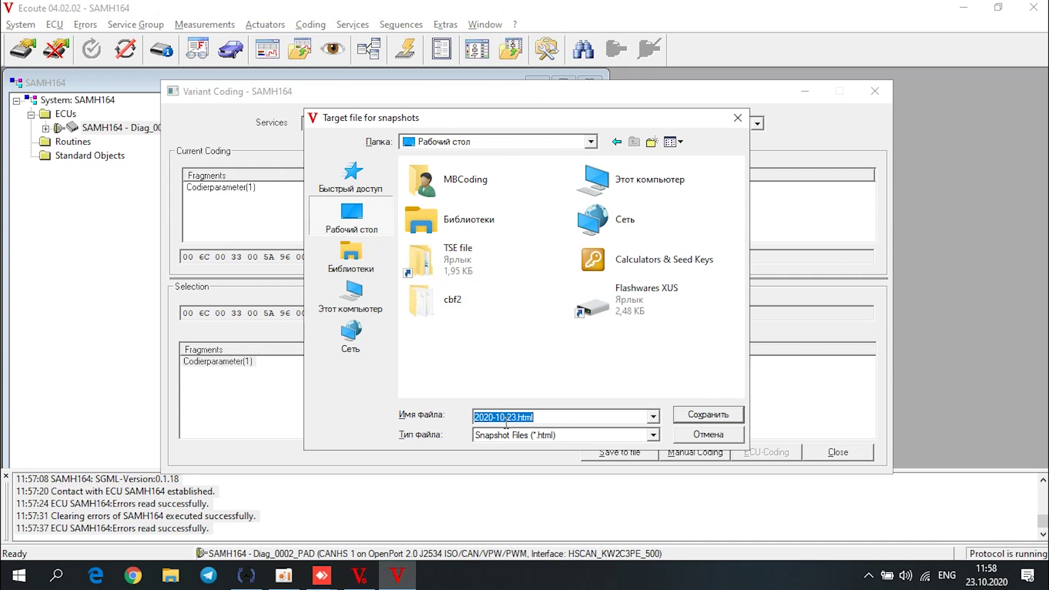
text(SAMH)
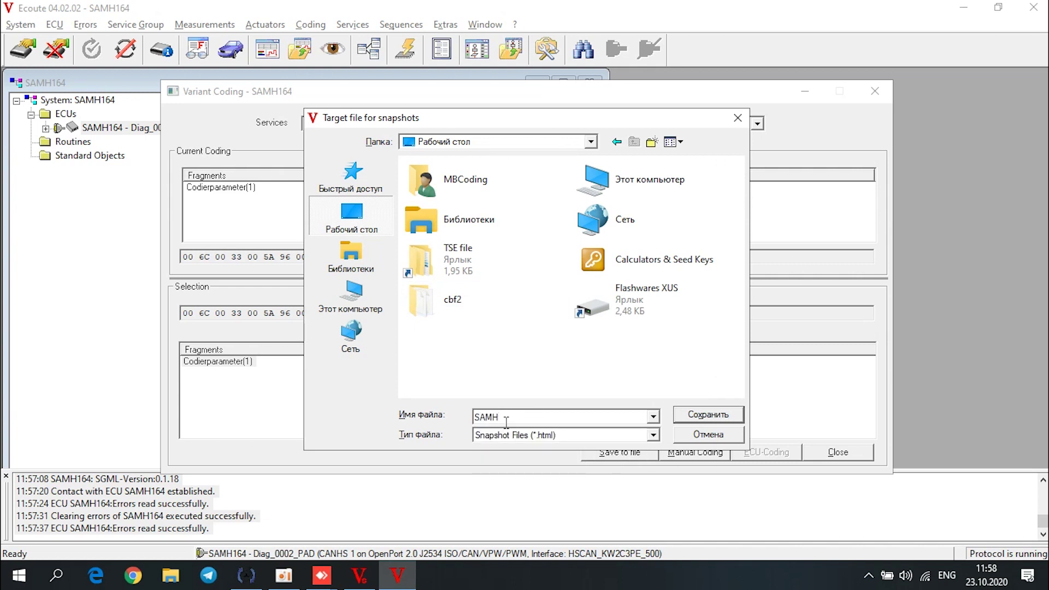
text(164)
click(702, 420)
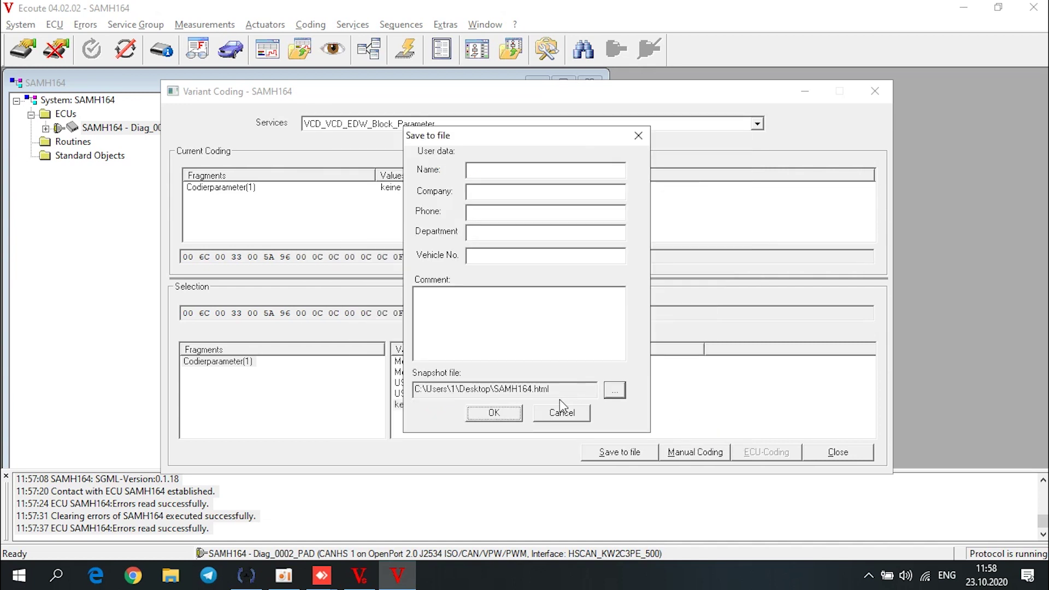
click(513, 416)
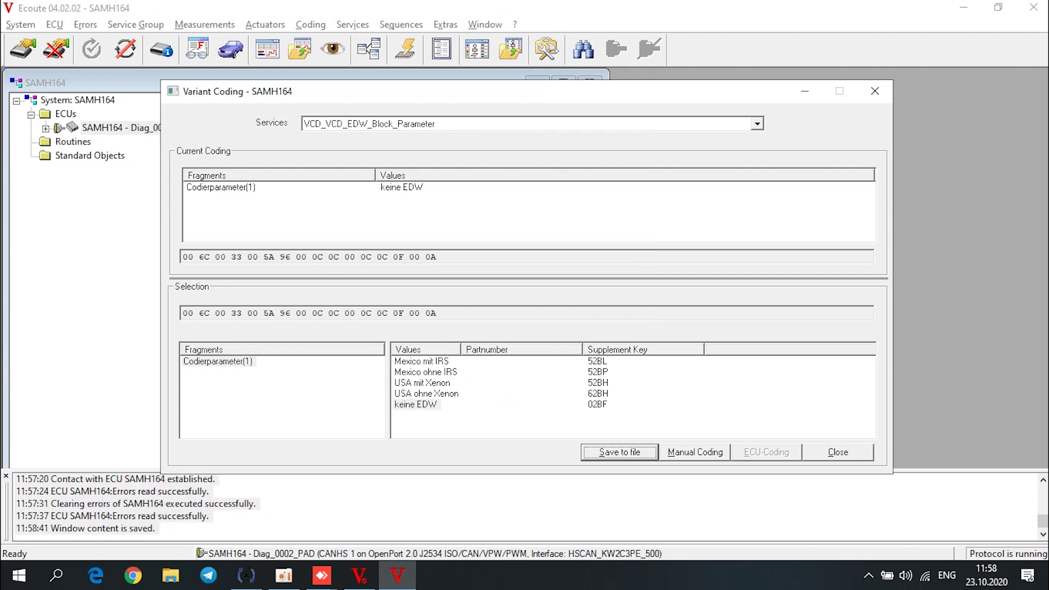
Step: Open the saved SAMH164.html from the desktop, review the recorded ECU data and close the browser
key(super+d)
double_click(145, 253)
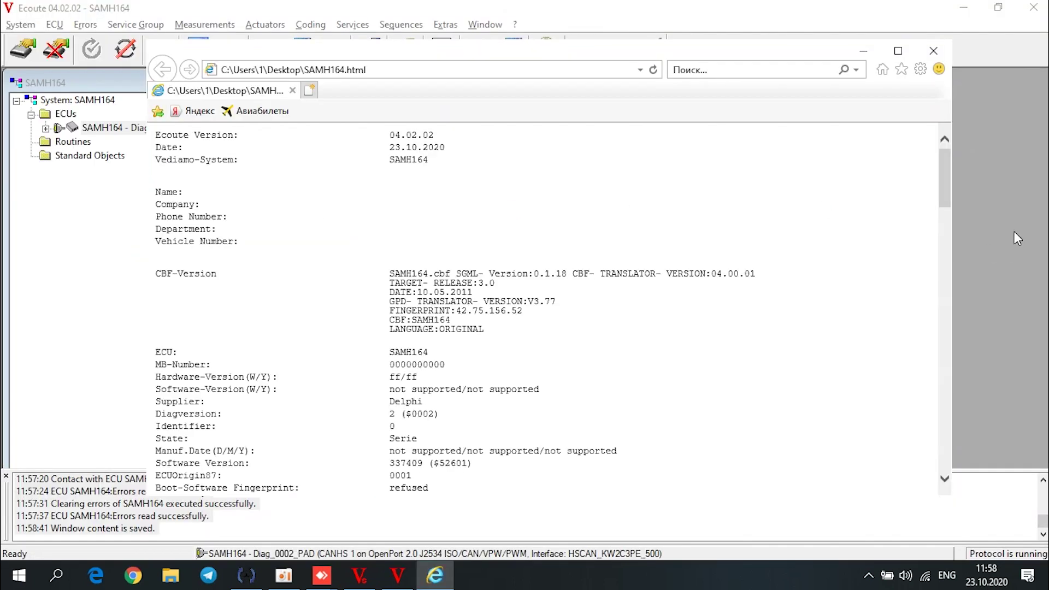
drag(942, 185, 998, 372)
click(942, 53)
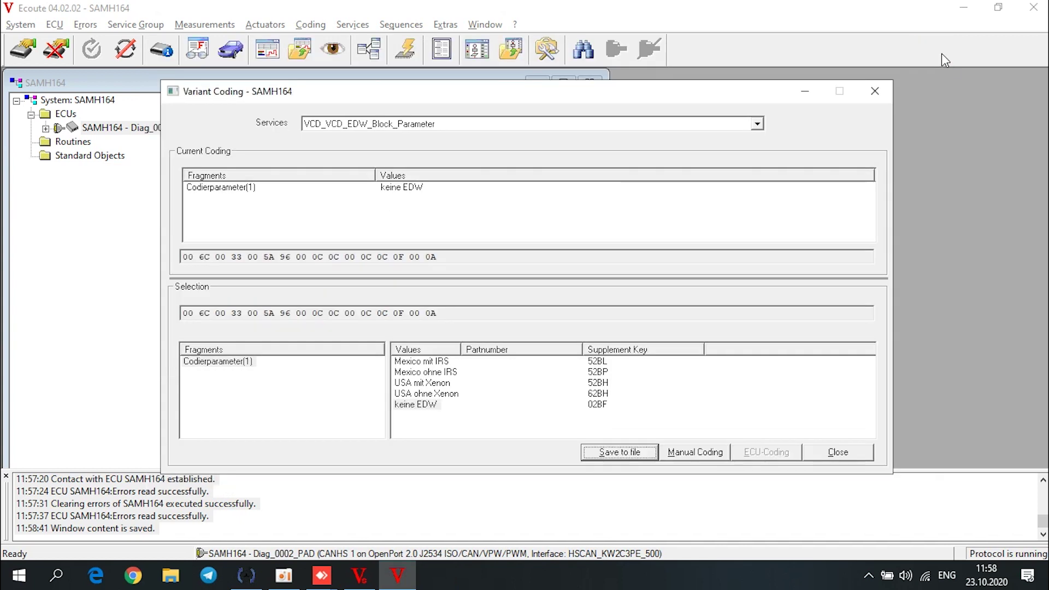
Step: Close the SAMH164 variant coding and open the ECU's flashing window, widening it to show the full flash data
click(268, 361)
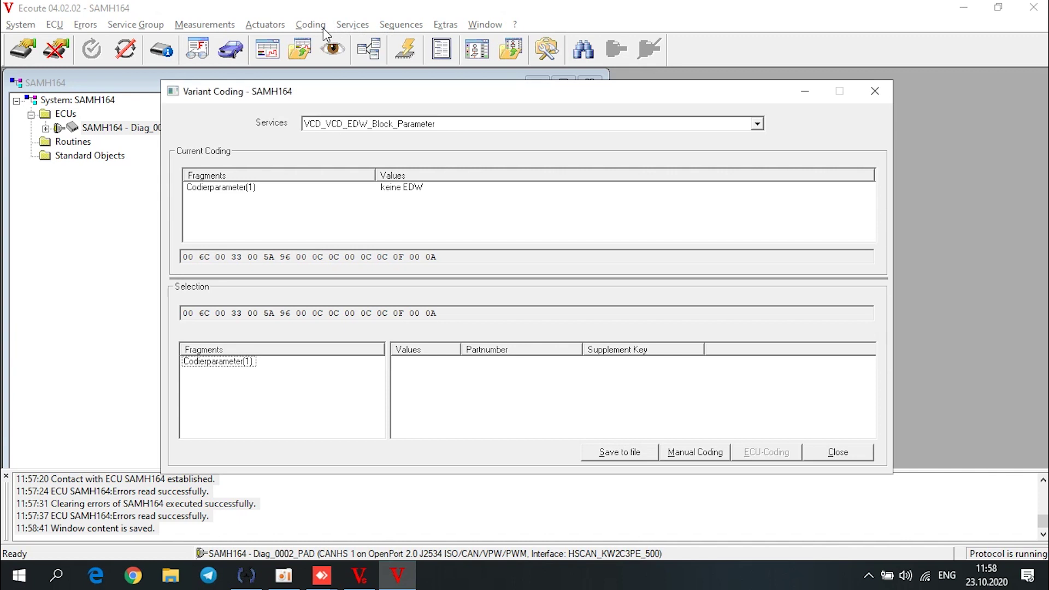
click(841, 452)
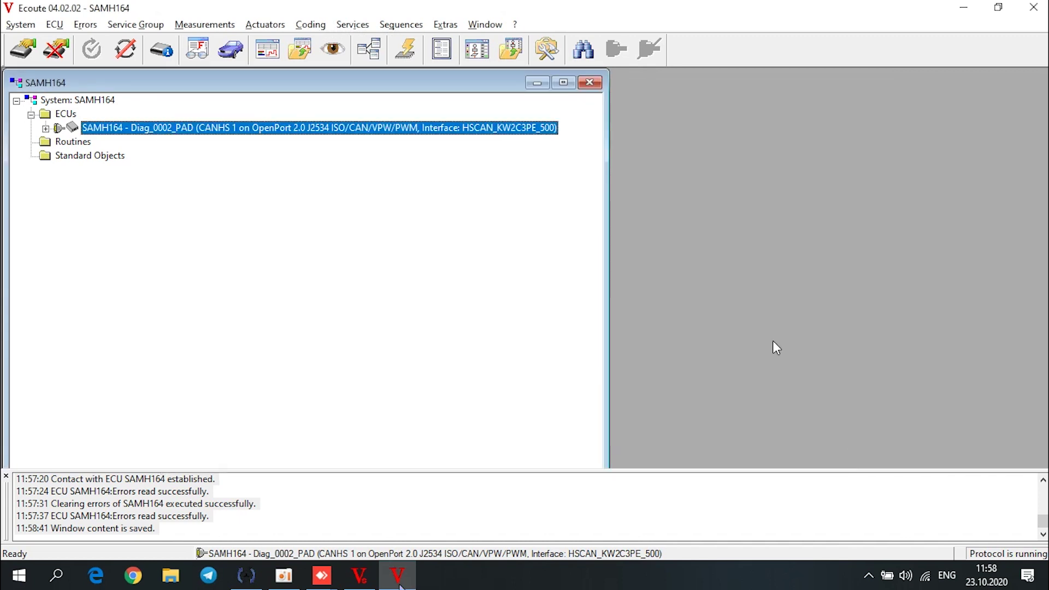
click(310, 25)
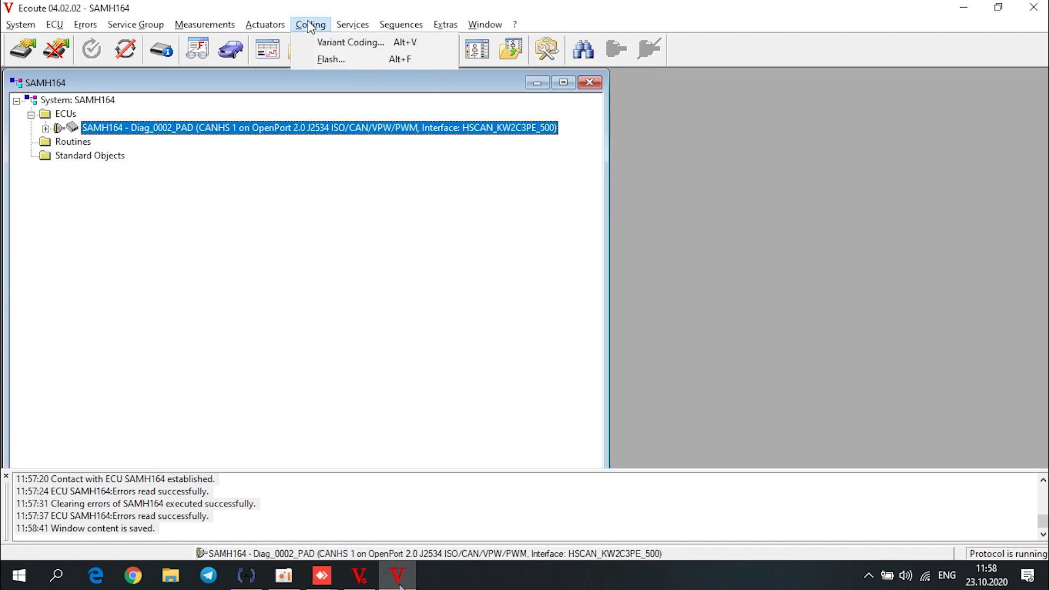
click(321, 58)
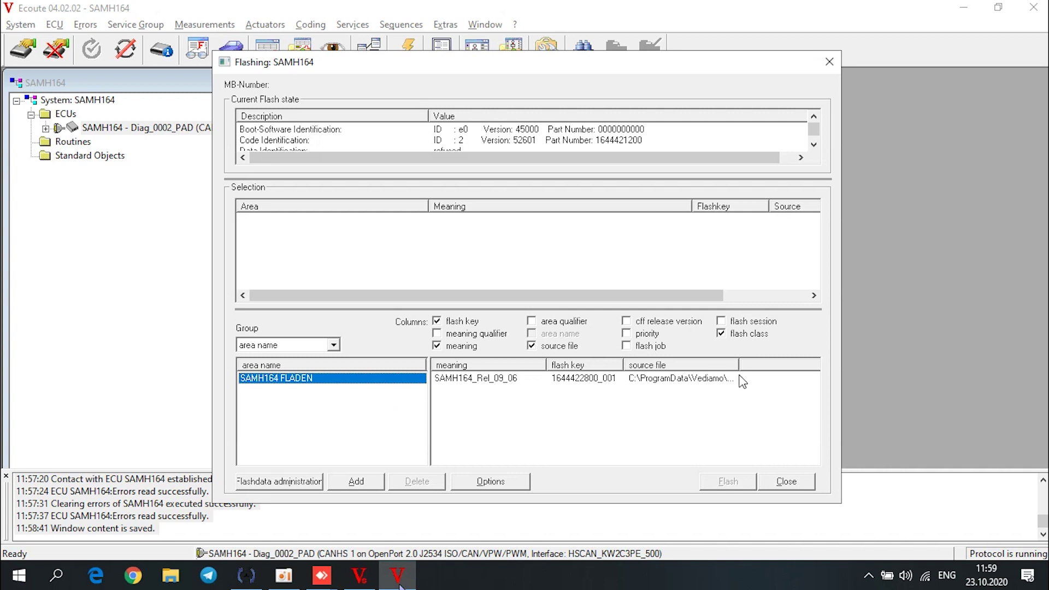
drag(842, 394, 948, 397)
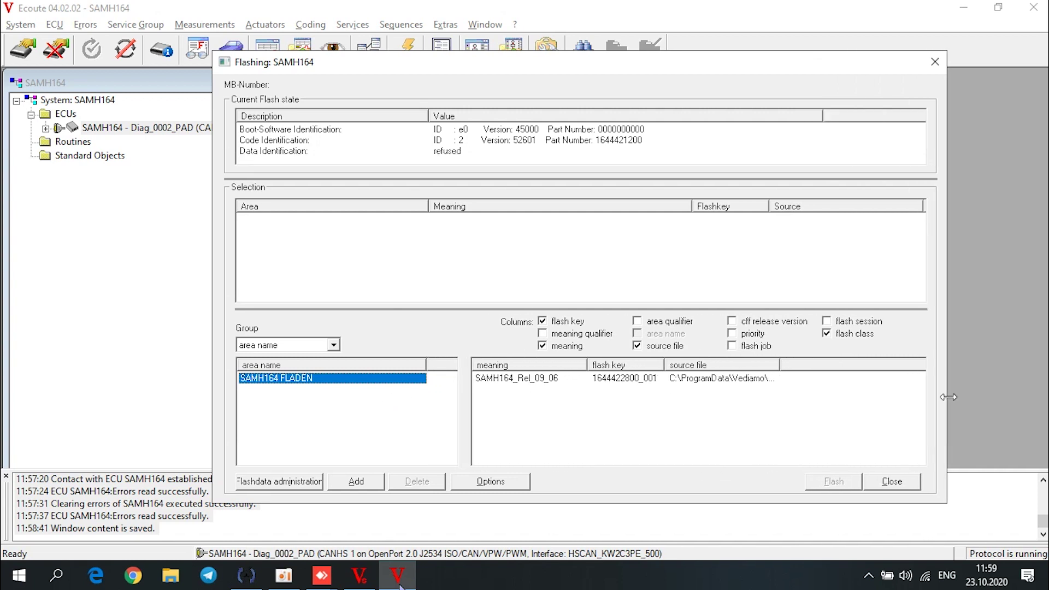
click(541, 345)
click(506, 379)
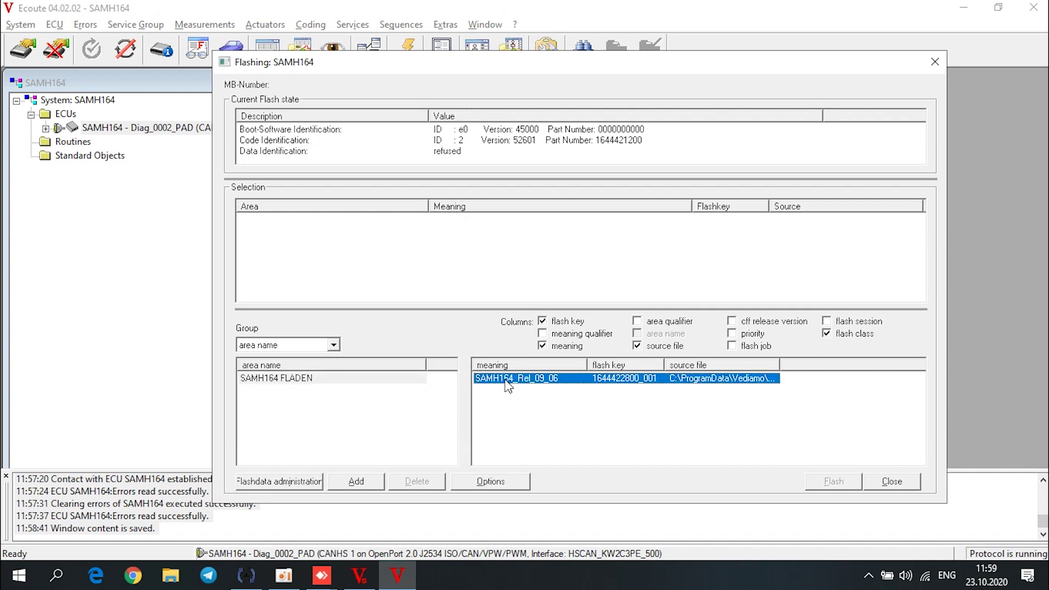
click(356, 482)
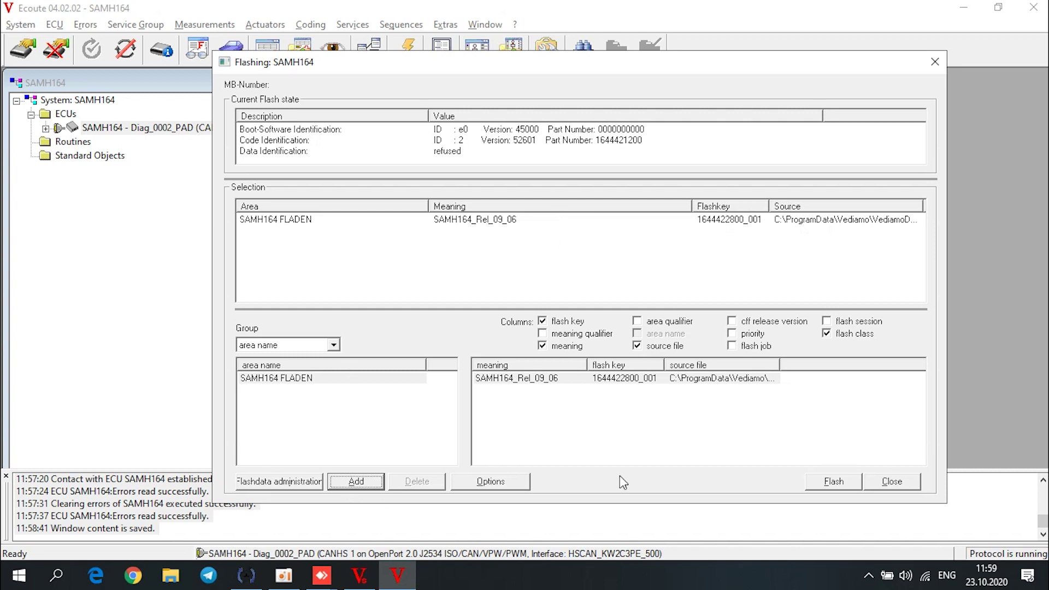
click(842, 491)
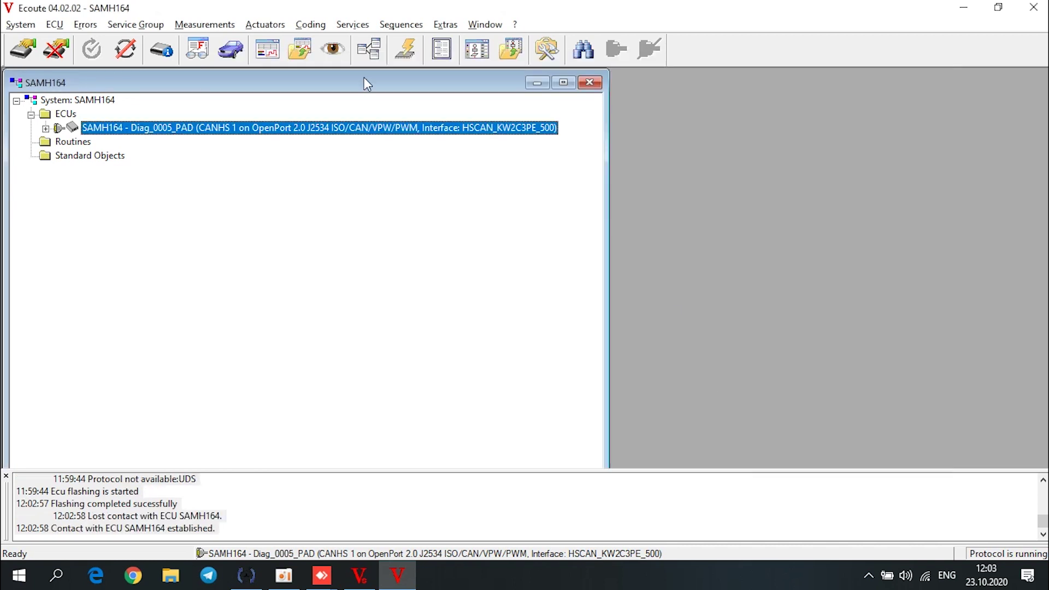
Step: Read the ID block of the flashed SAMH164, expand the ECU's service folders and break contact with the ECU
click(163, 51)
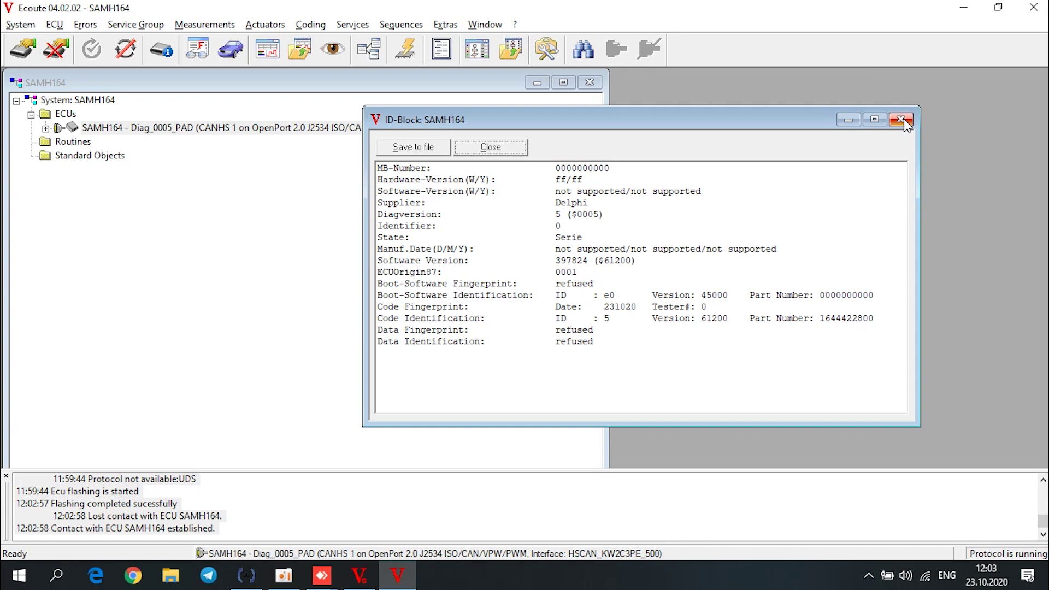
click(502, 149)
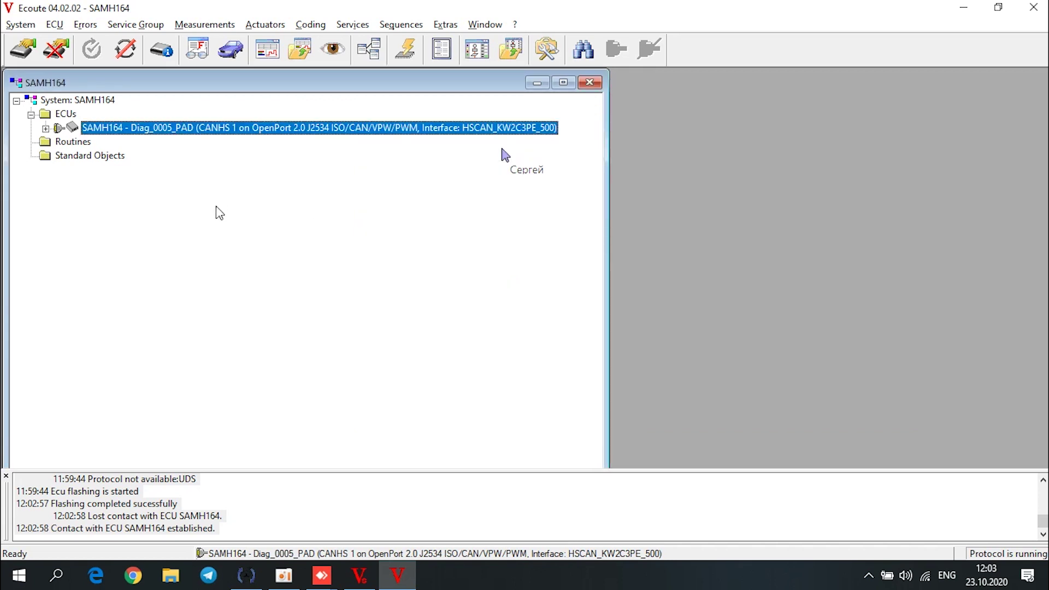
click(46, 129)
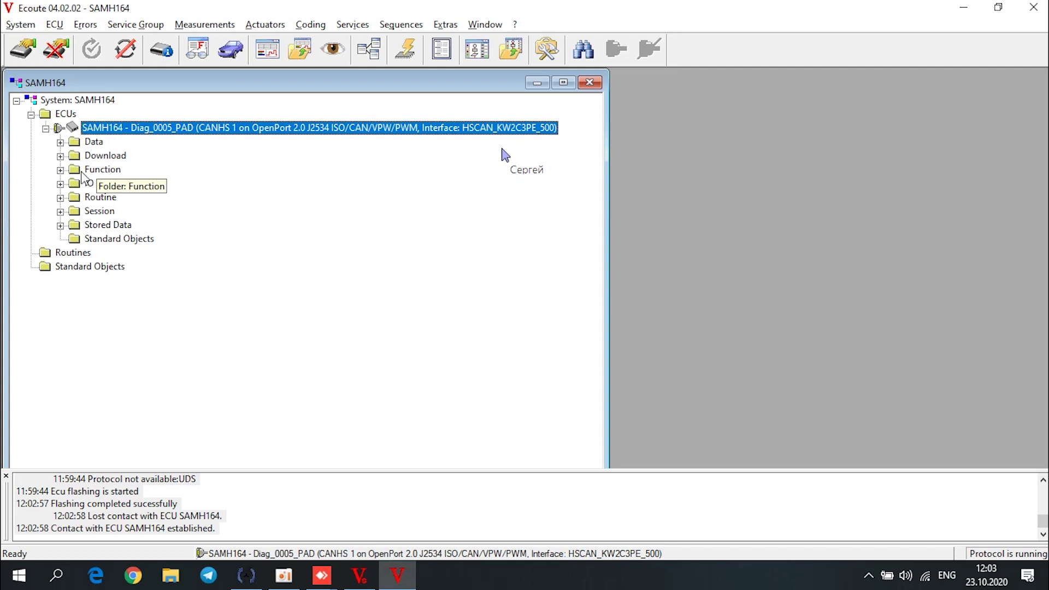
click(57, 59)
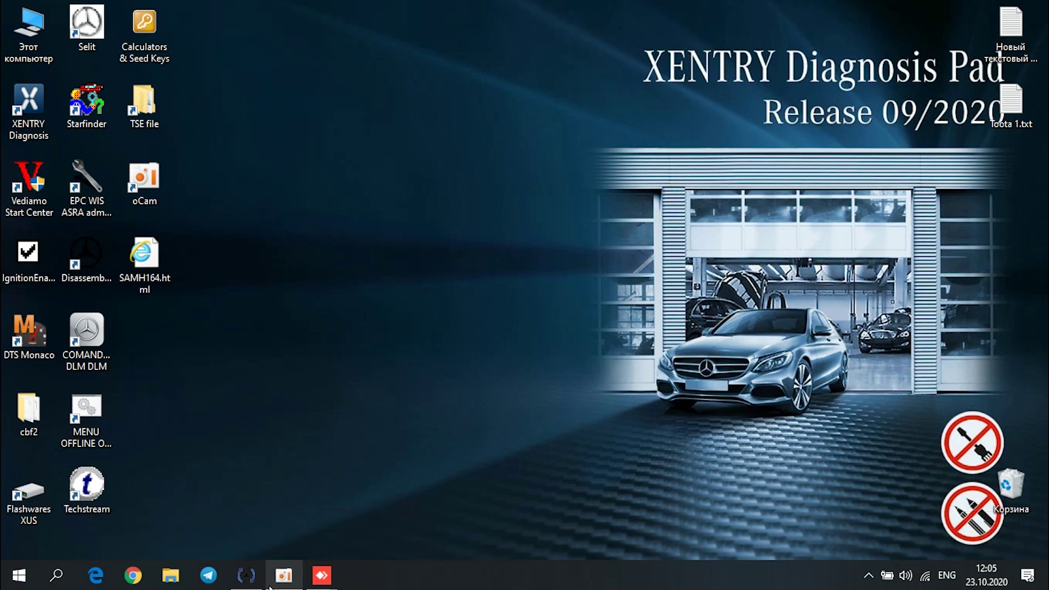
Step: Launch XENTRY Diagnosis and identify the vehicle as a Mercedes-Benz SUV, M (164), variant 164.186 - ML 350 4MATIC
double_click(29, 106)
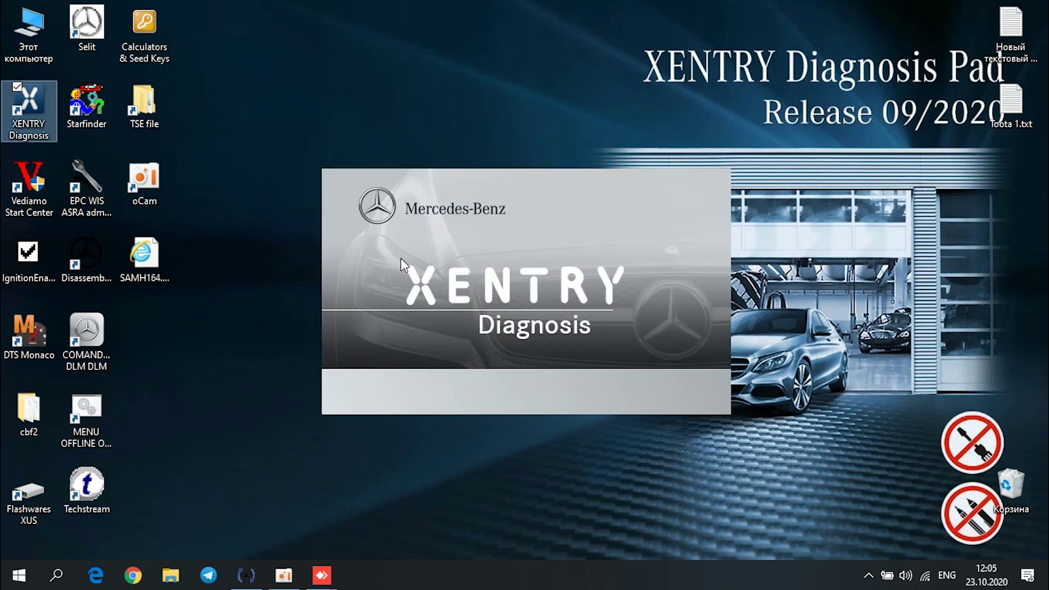
click(618, 335)
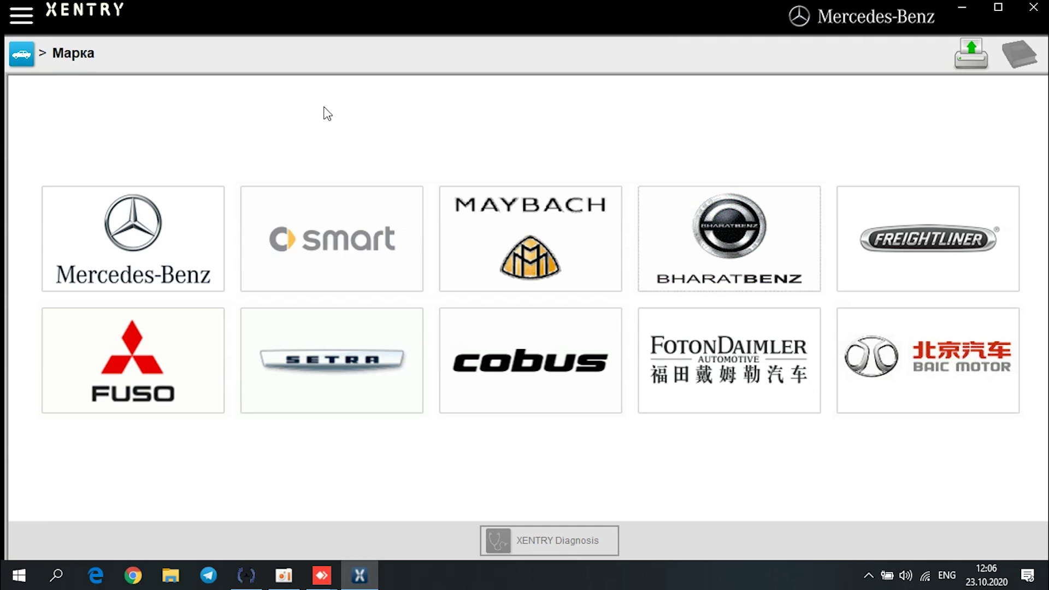
click(133, 237)
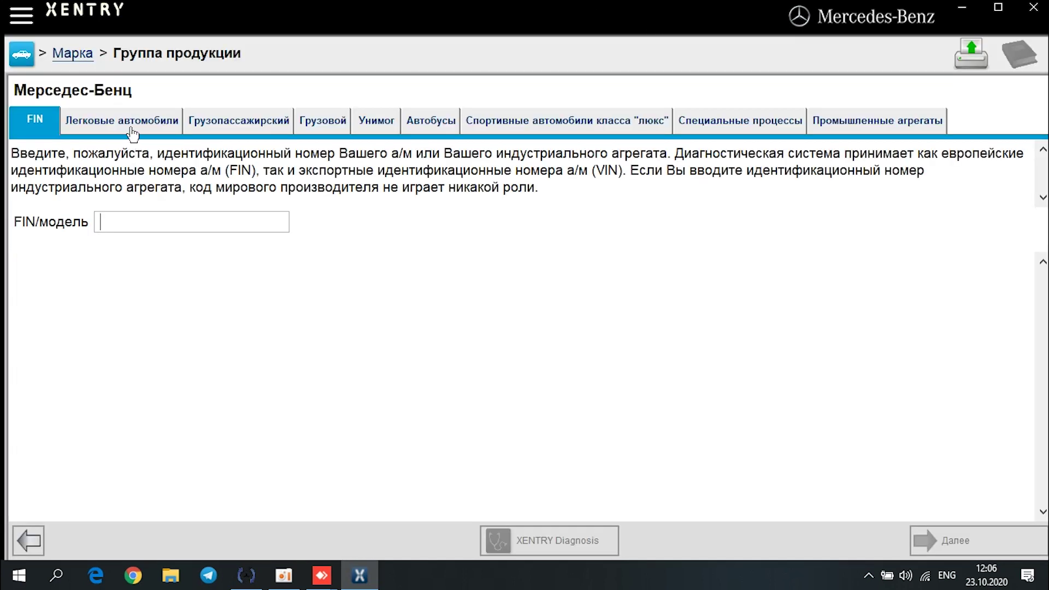
click(132, 134)
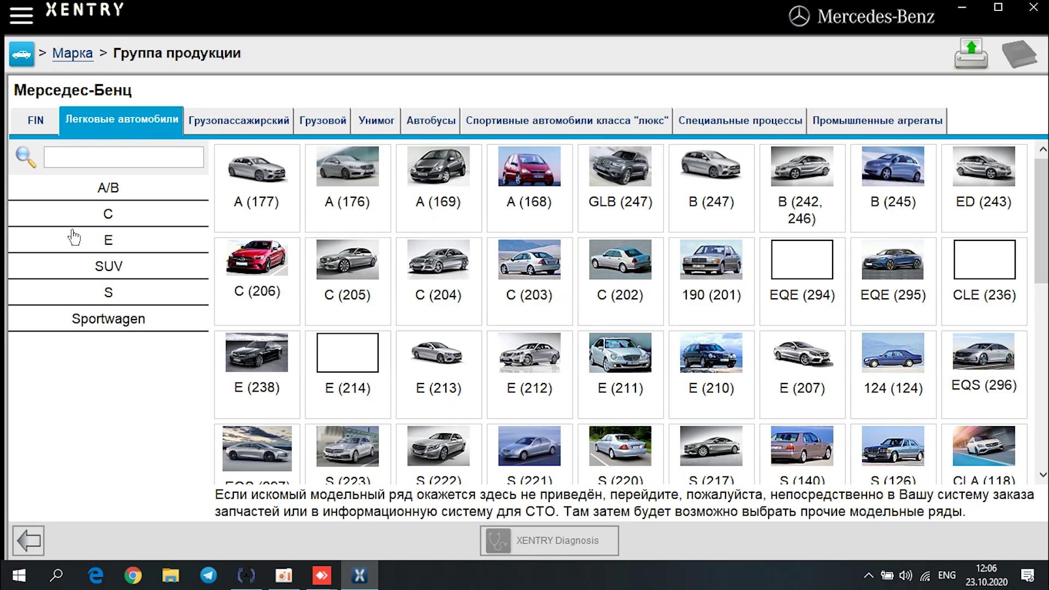
click(85, 267)
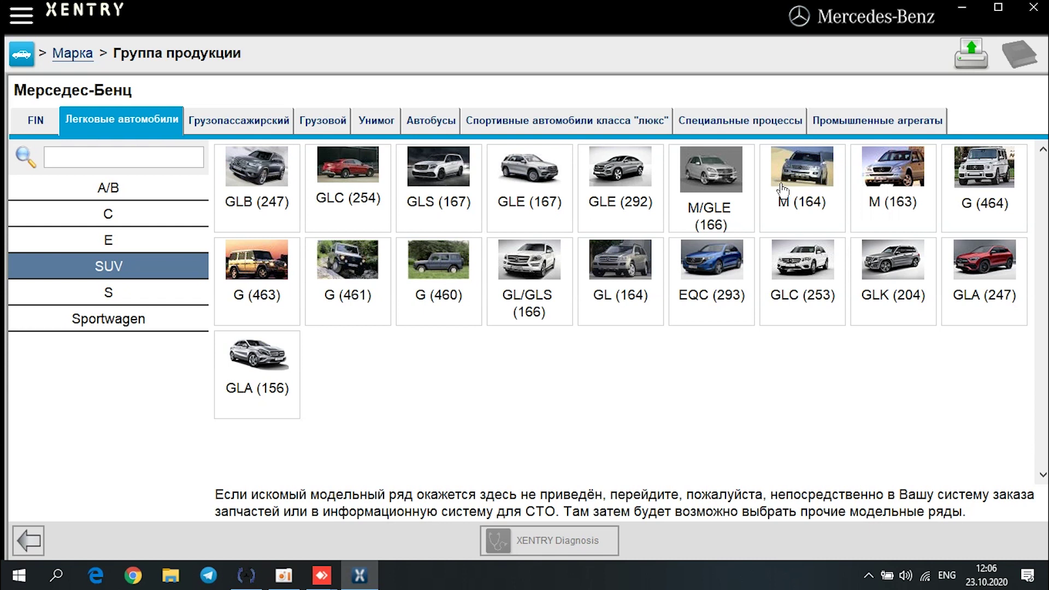
click(803, 196)
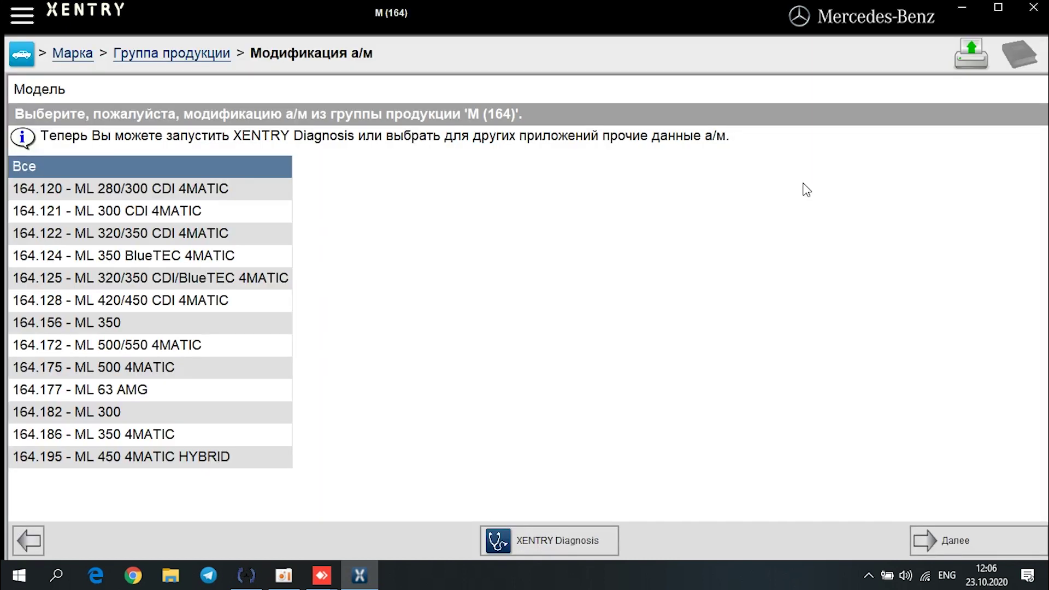
click(181, 436)
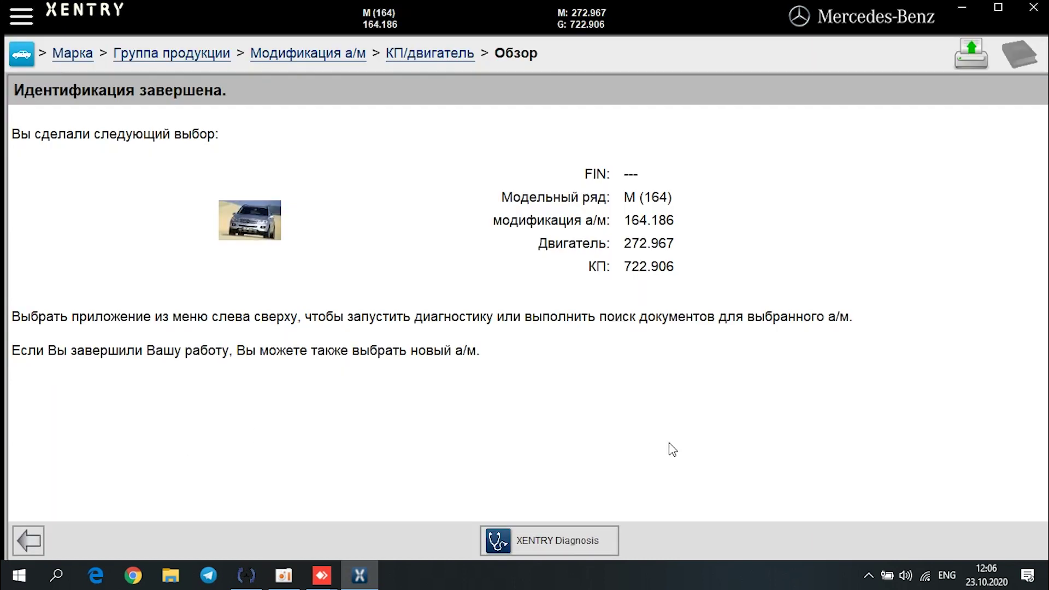
Step: Start the diagnosis session for the 164.186, accept the safety notices and confirm model series 164
click(551, 542)
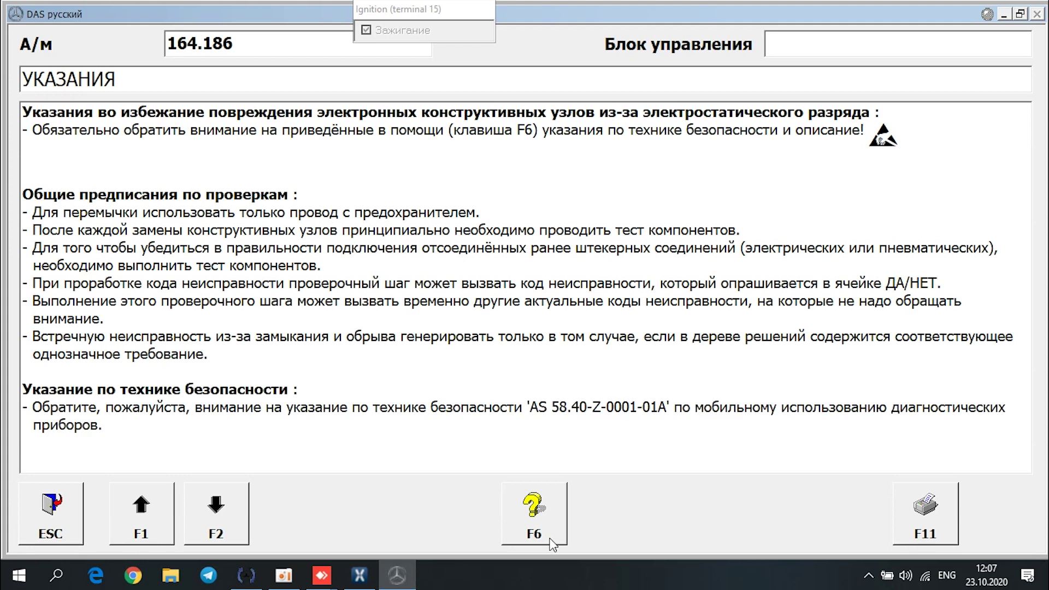
click(216, 505)
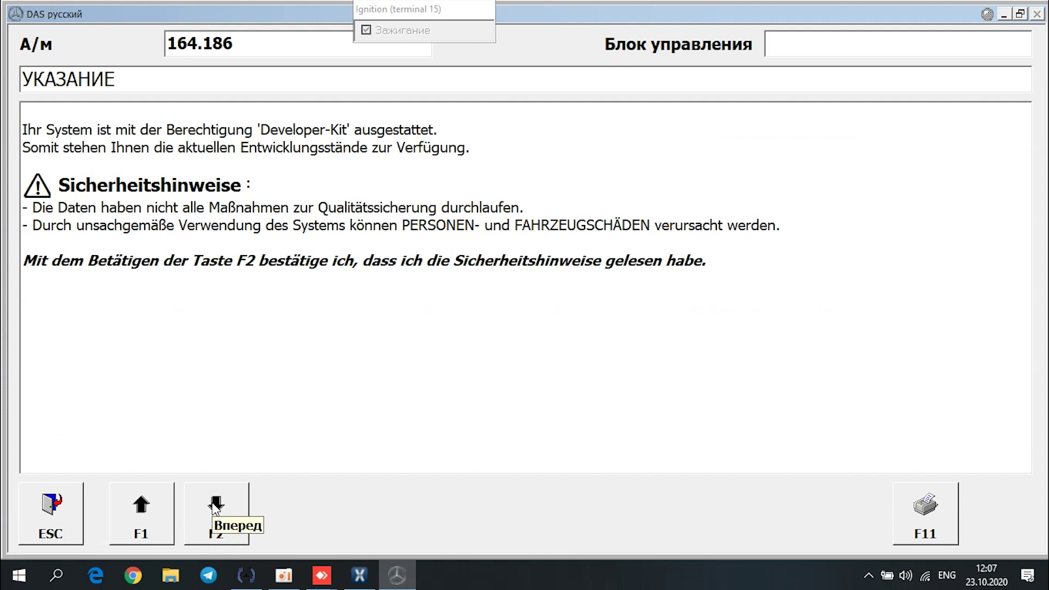
click(216, 507)
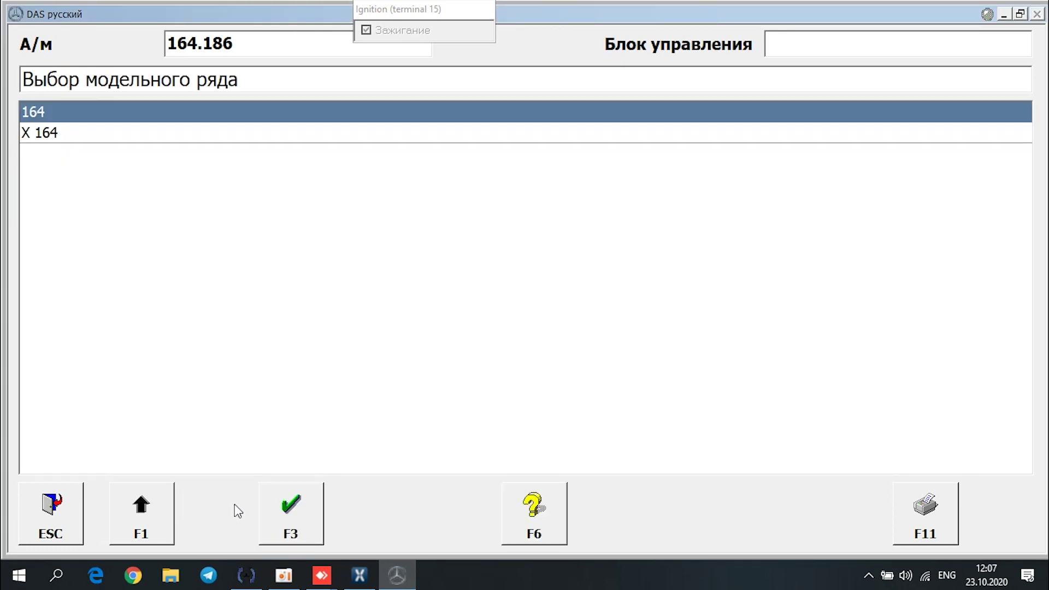
click(270, 503)
click(272, 511)
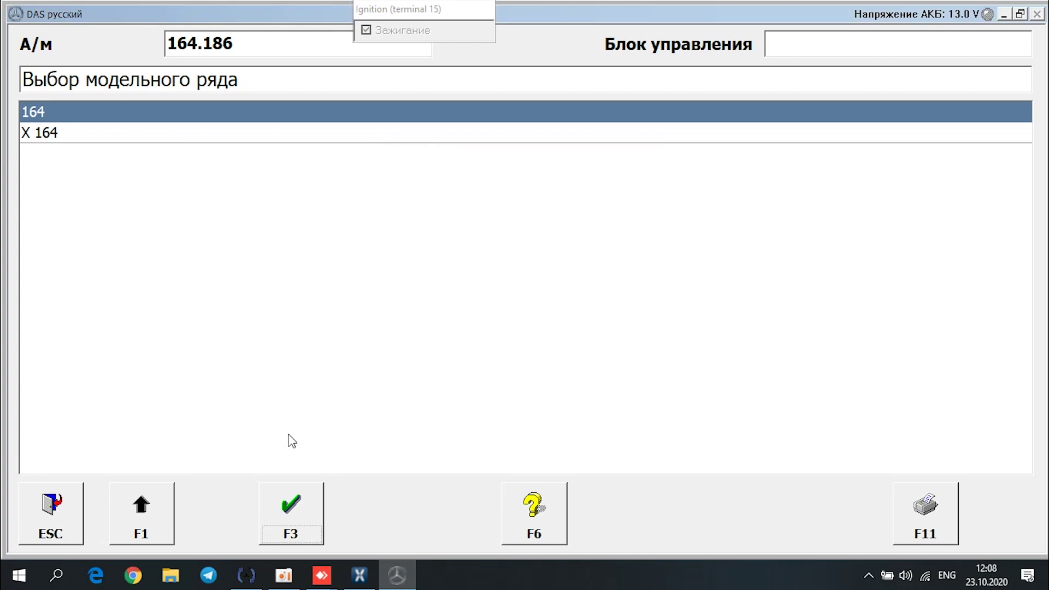
click(312, 491)
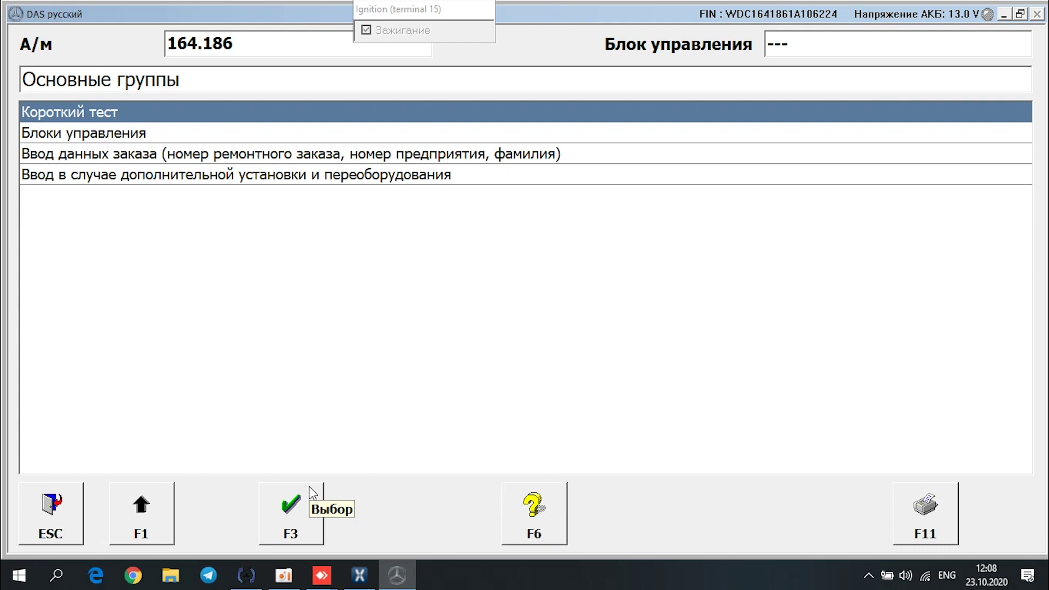
Step: Open the rear signal acquisition and control unit (SAM СЗАДИ) from the body group of control units
click(93, 137)
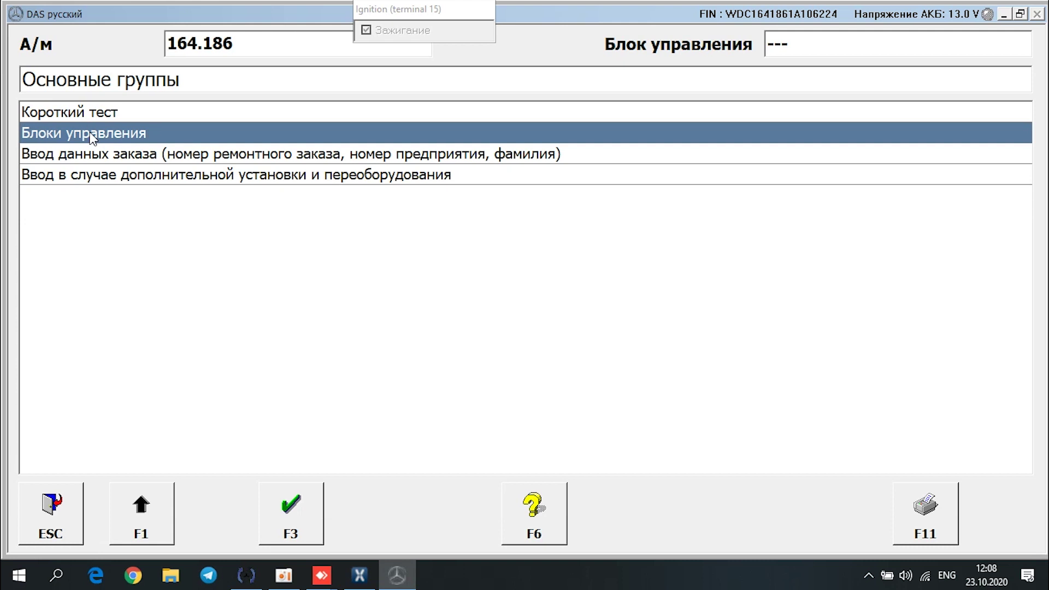
click(93, 136)
click(74, 156)
click(74, 157)
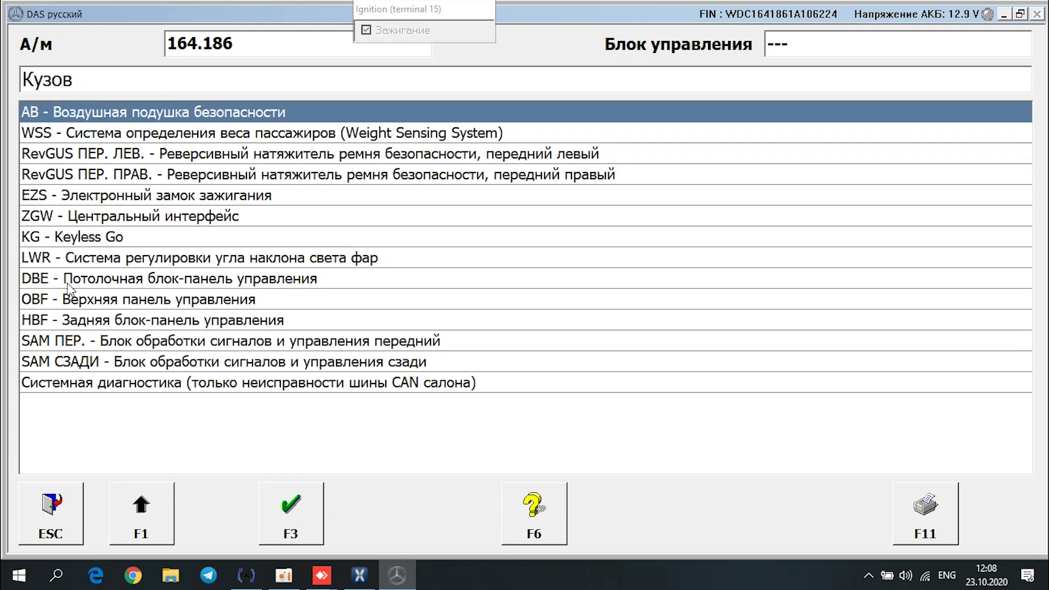
click(70, 365)
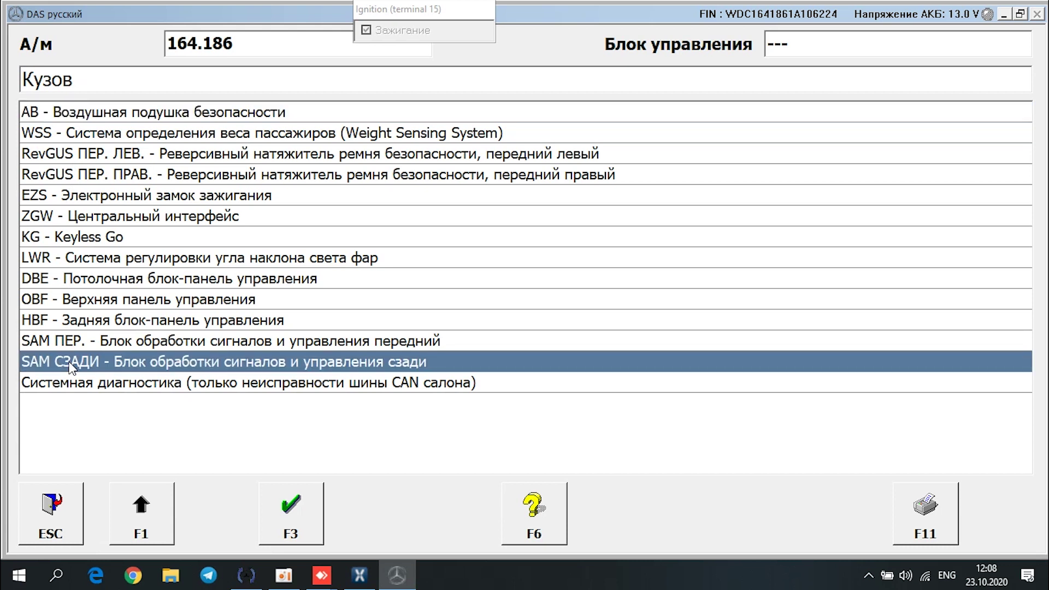
click(70, 365)
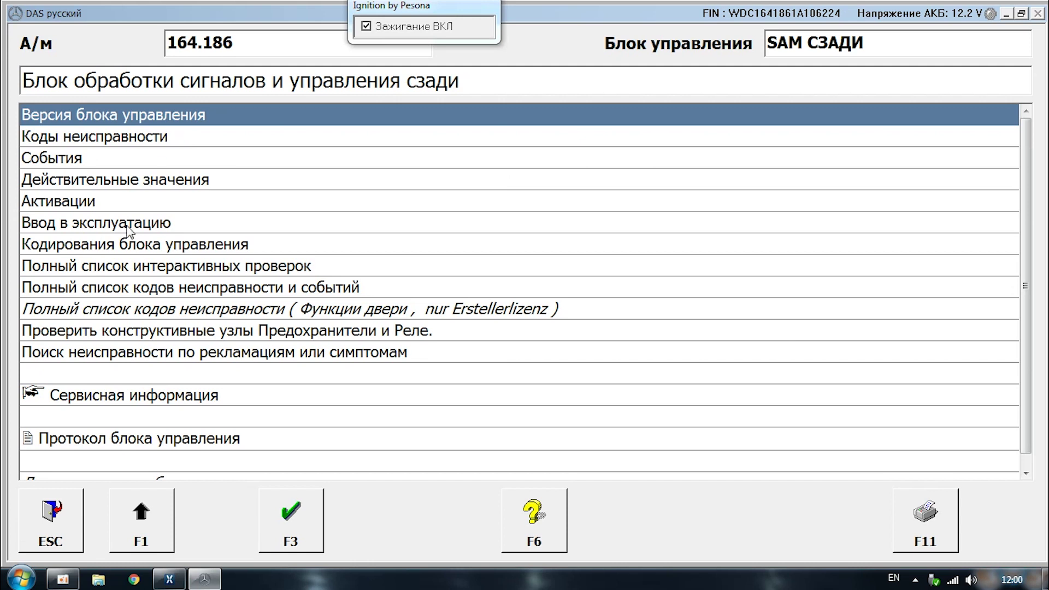
Step: Start commissioning (Ввод в эксплуатацию) of the rear SAM and choose Offline control unit programming
double_click(130, 229)
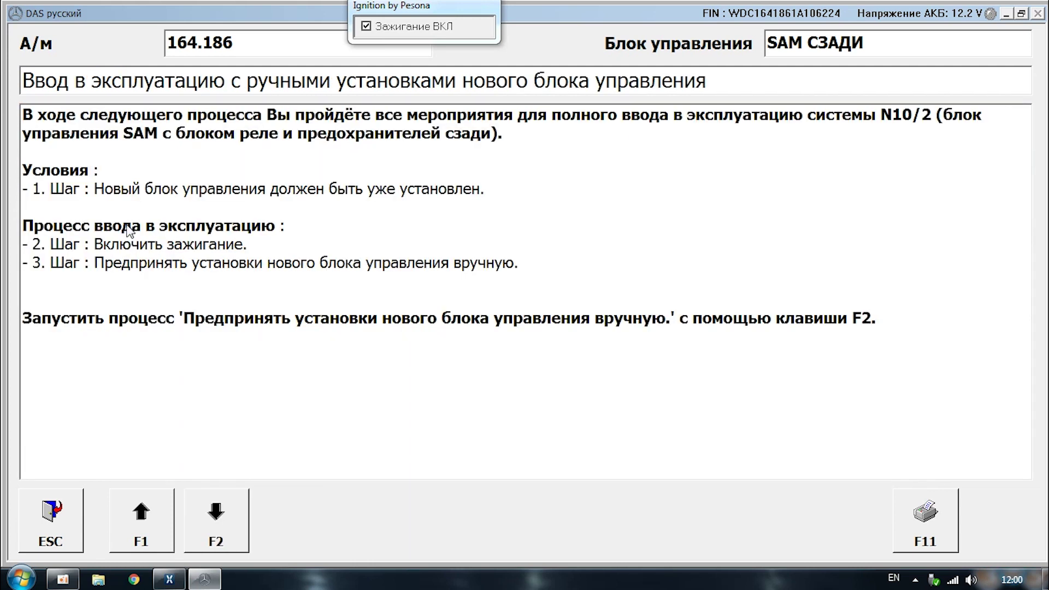
click(217, 521)
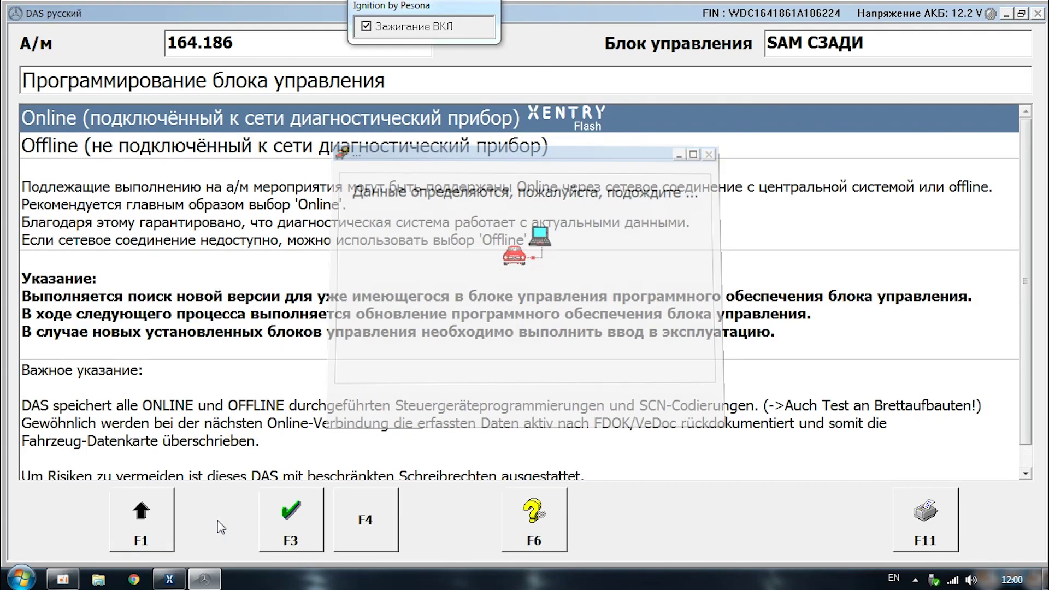
click(241, 155)
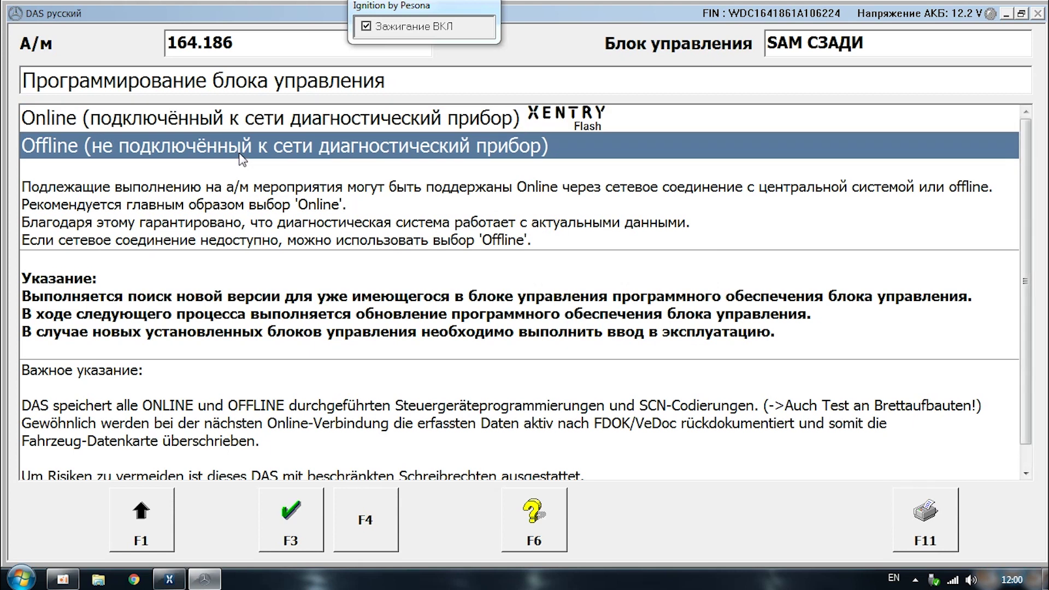
click(290, 526)
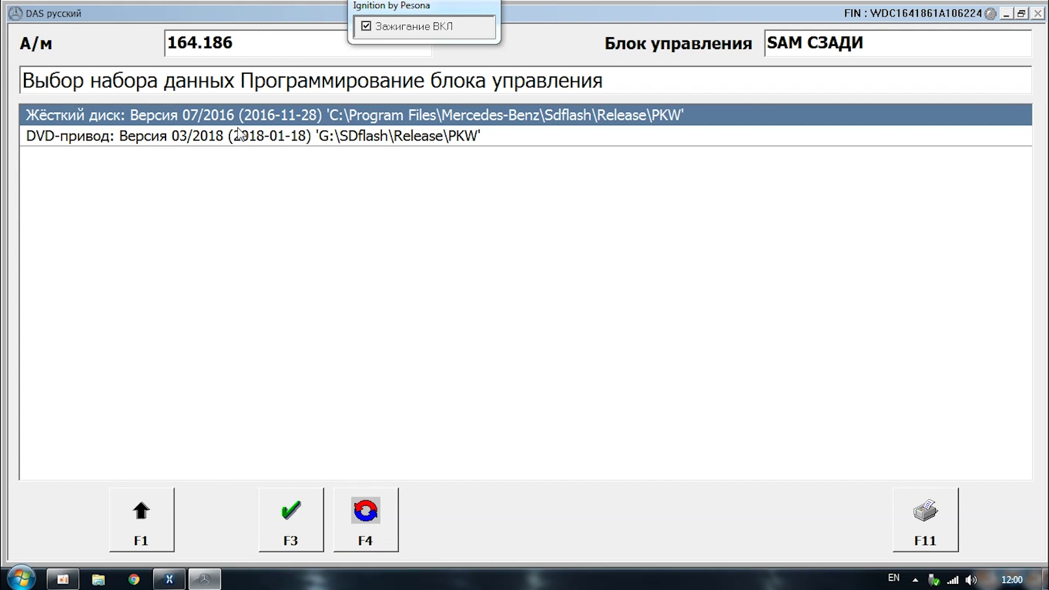
Step: Use the DVD programming data version 03/2018 without changing the data medium and review the rear SAM software result
click(239, 135)
click(297, 526)
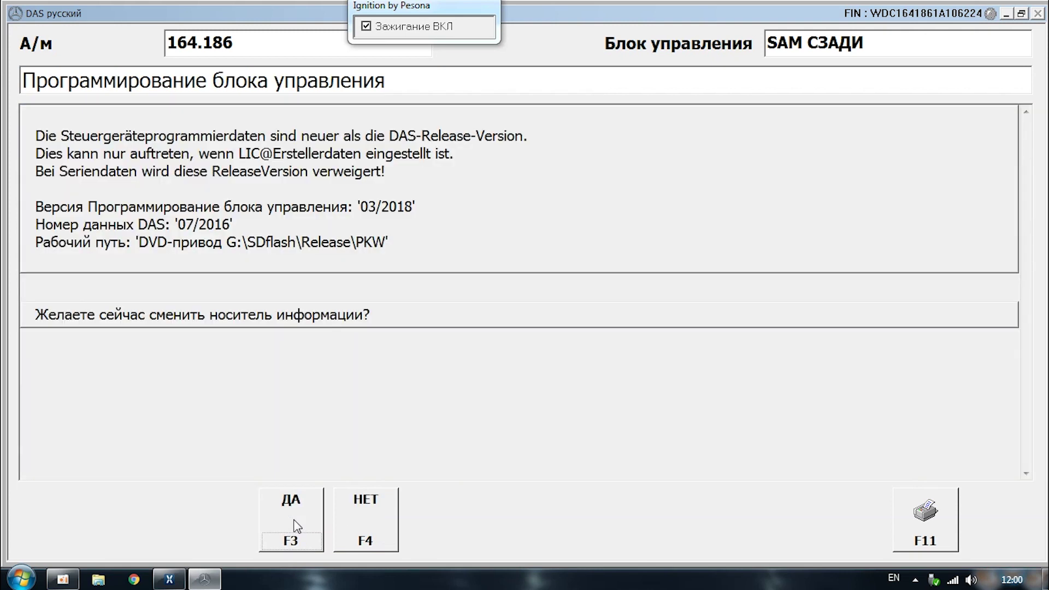
click(390, 516)
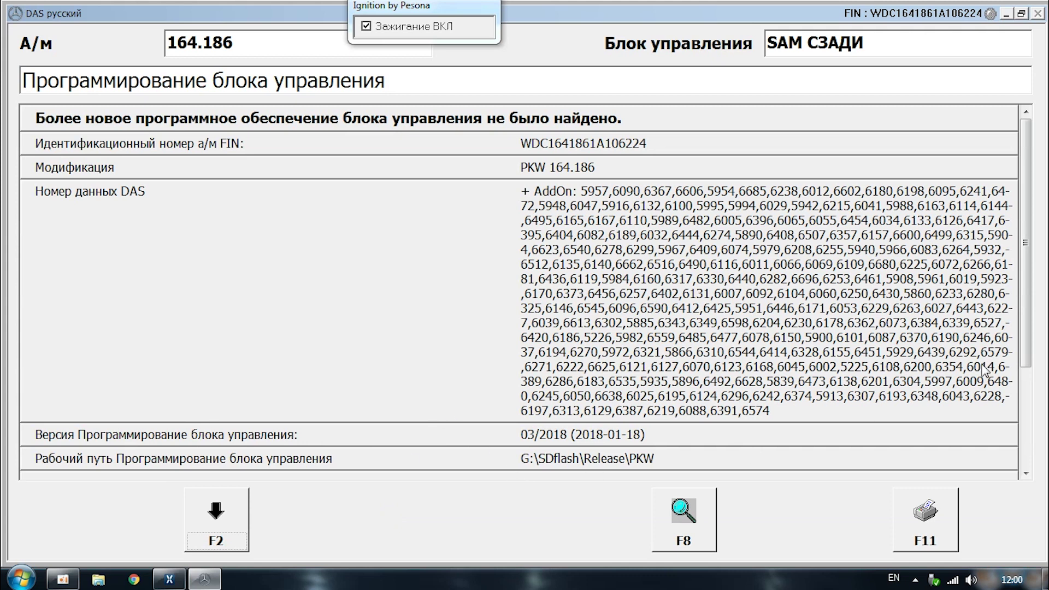
scroll(1043, 328, down, 5)
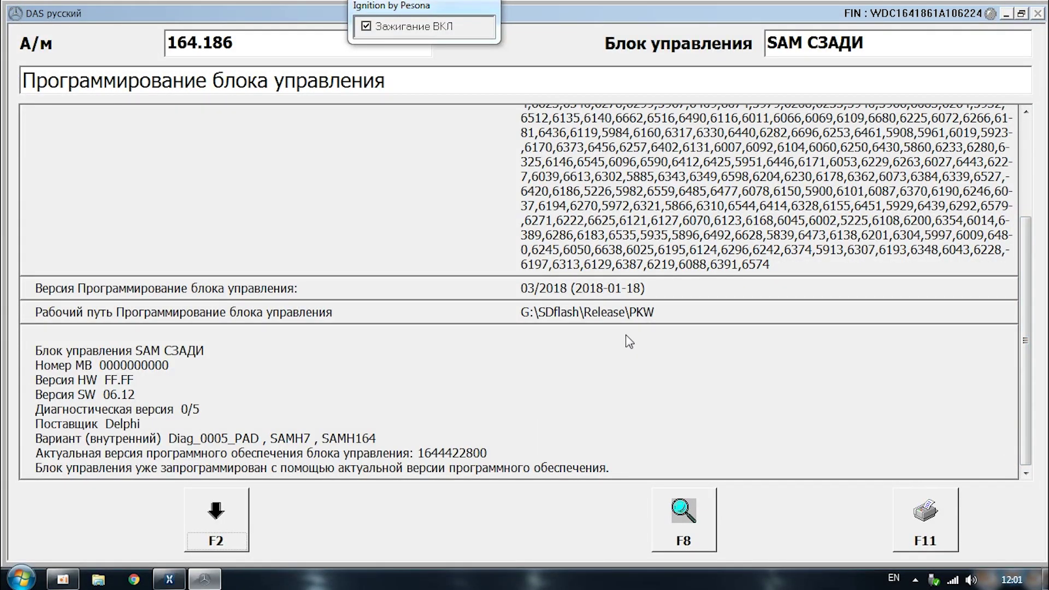
Step: Continue past the programming result and code the spare wheel bracket and trailer hitch as ОТСУТСТВУЕТ
click(219, 519)
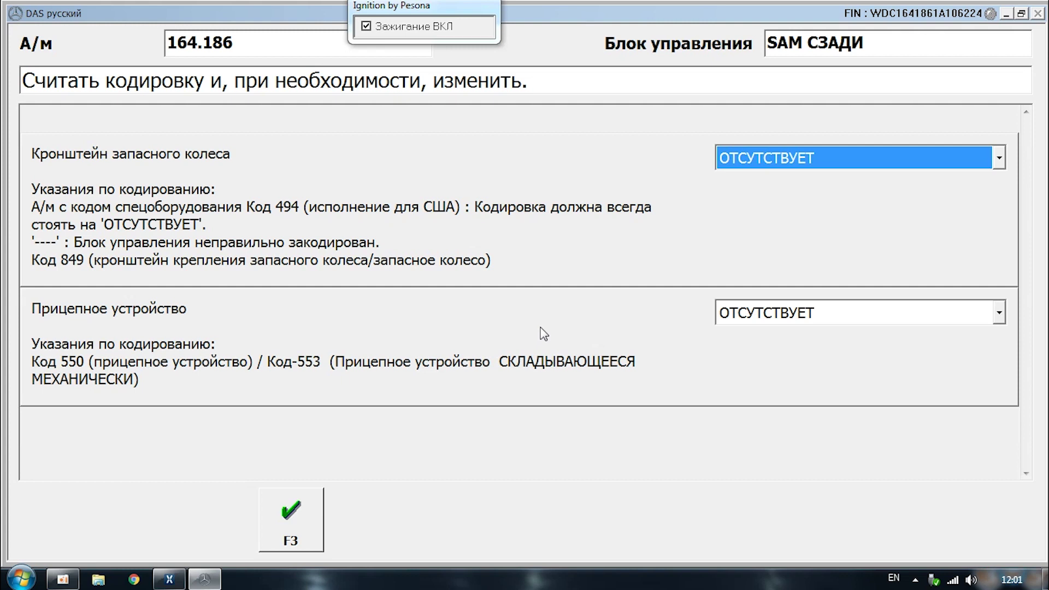
click(299, 511)
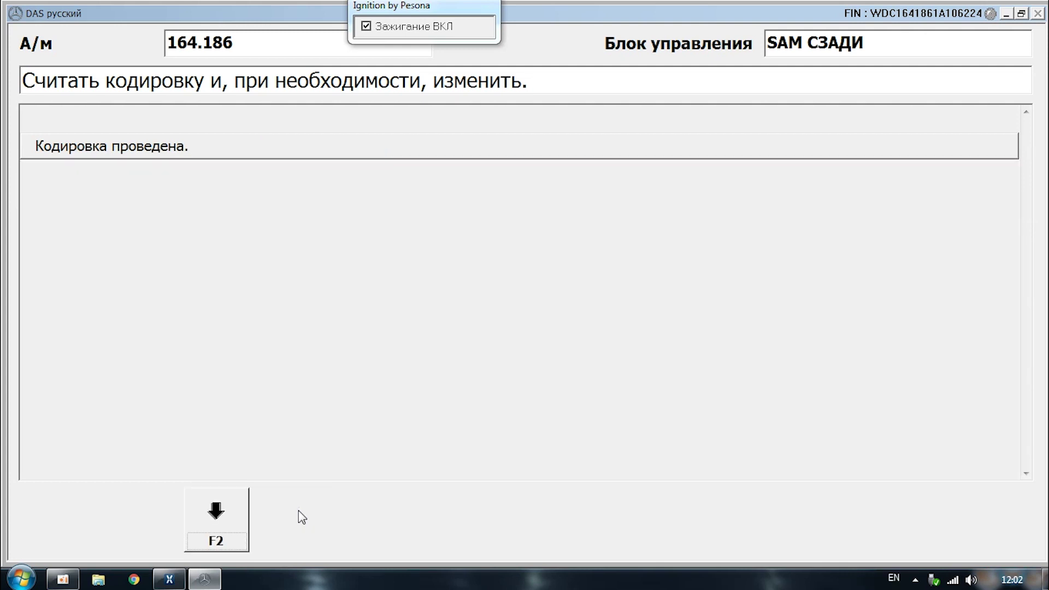
click(219, 517)
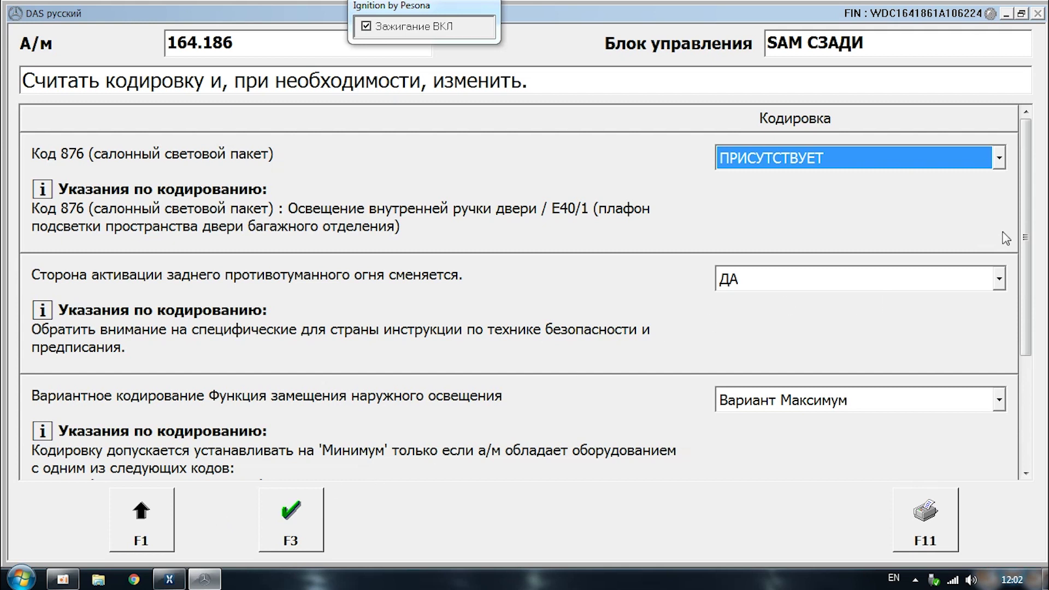
Step: Keep the exterior lighting substitution function at Вариант Максимум and transfer this page of codings to the rear SAM
drag(1025, 250, 1030, 368)
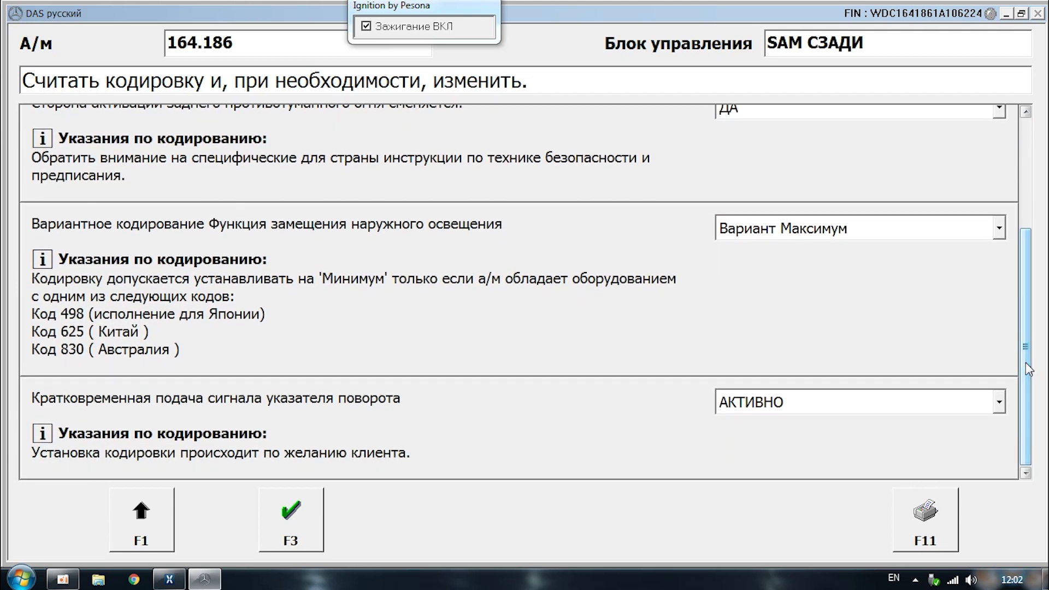
click(964, 234)
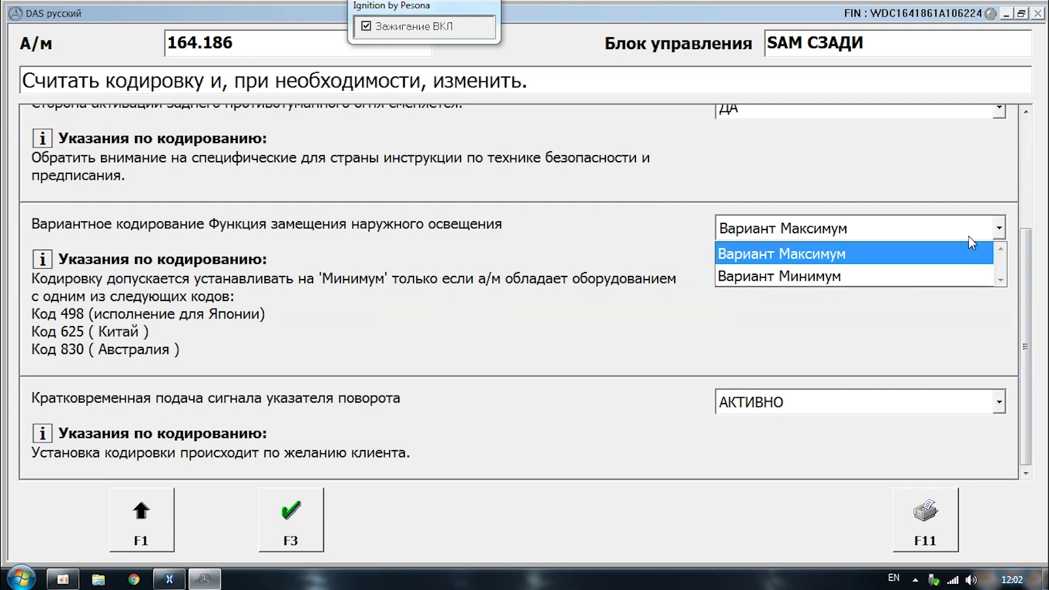
click(970, 245)
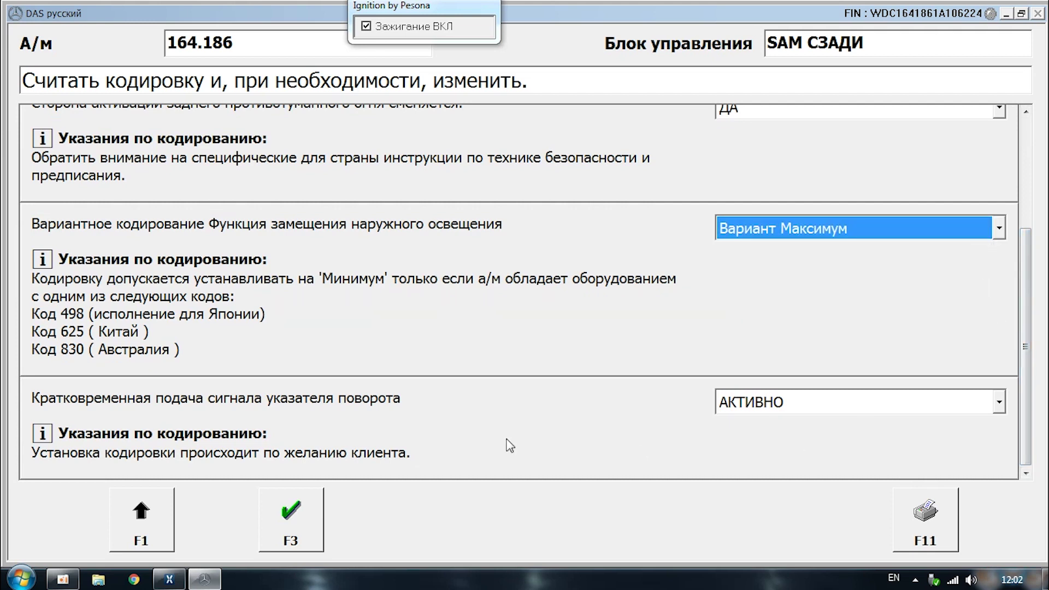
click(315, 519)
click(322, 533)
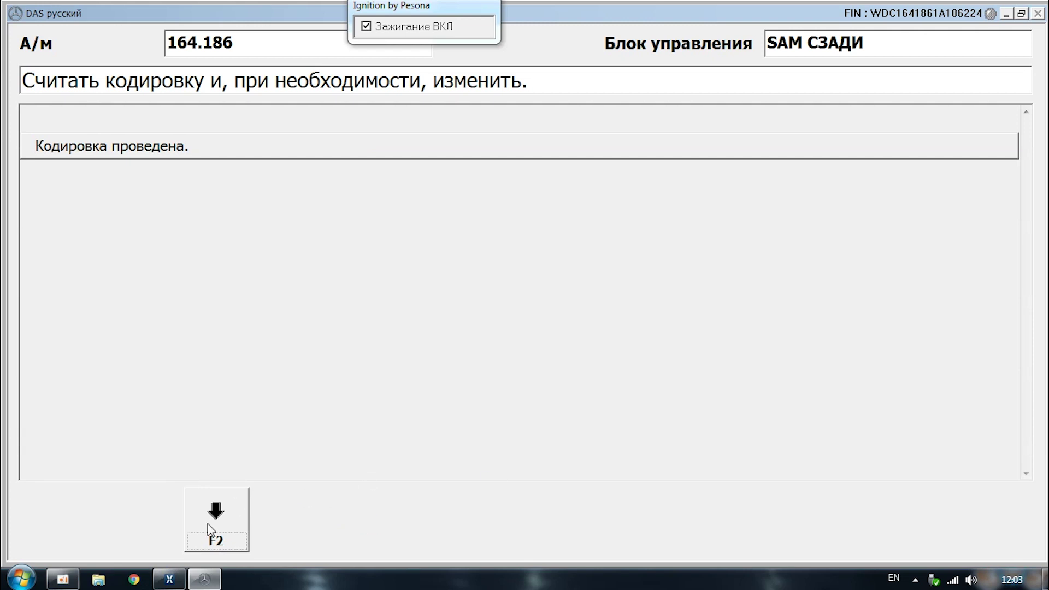
click(212, 528)
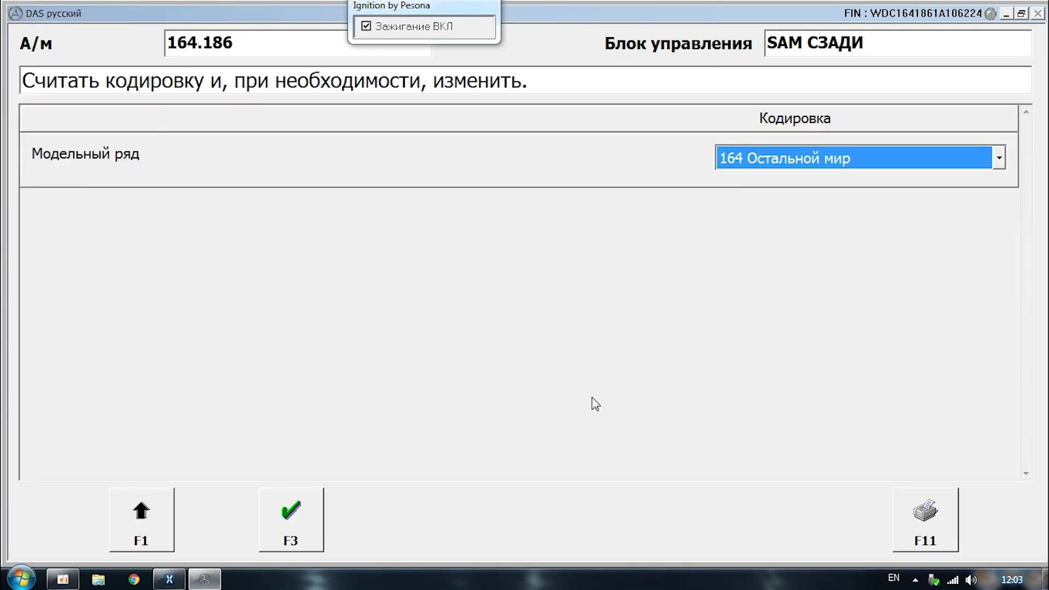
Step: Set the model series (Модельный ряд) coding to 164 США, Канада and transfer it to the rear SAM
click(950, 153)
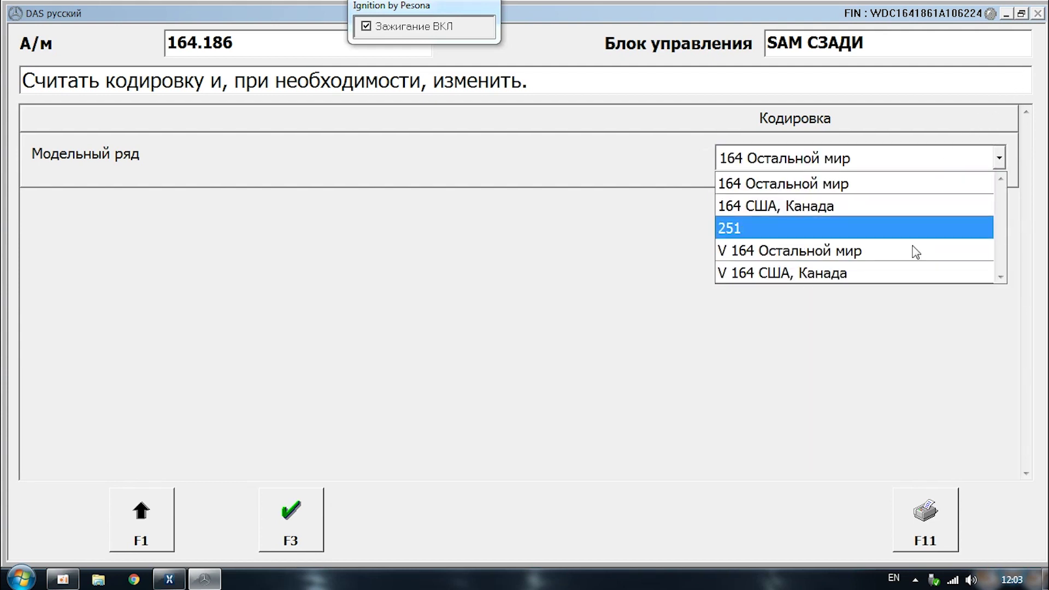
click(907, 206)
click(302, 511)
click(302, 510)
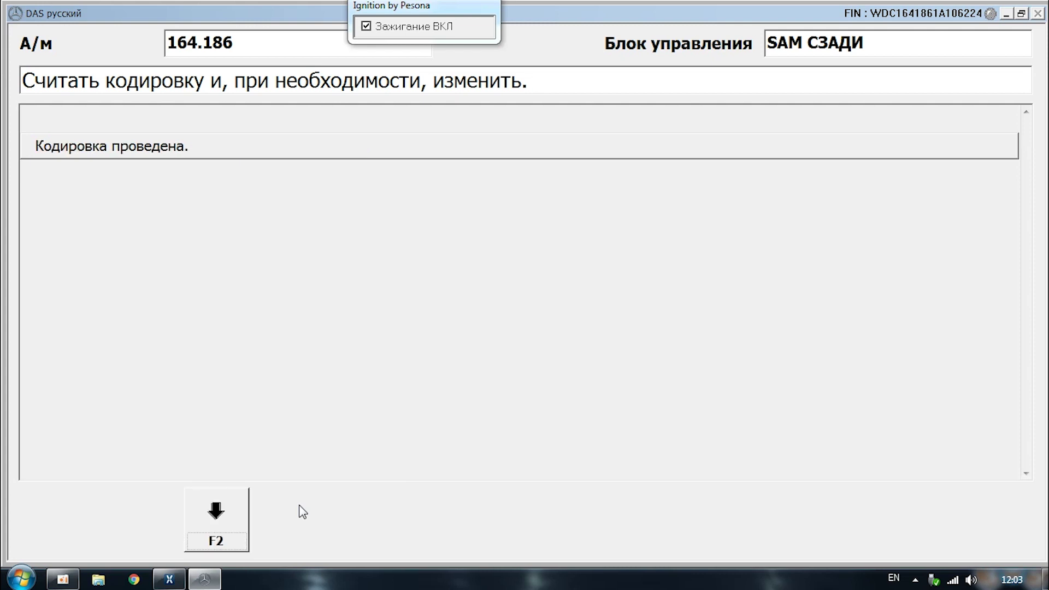
click(224, 510)
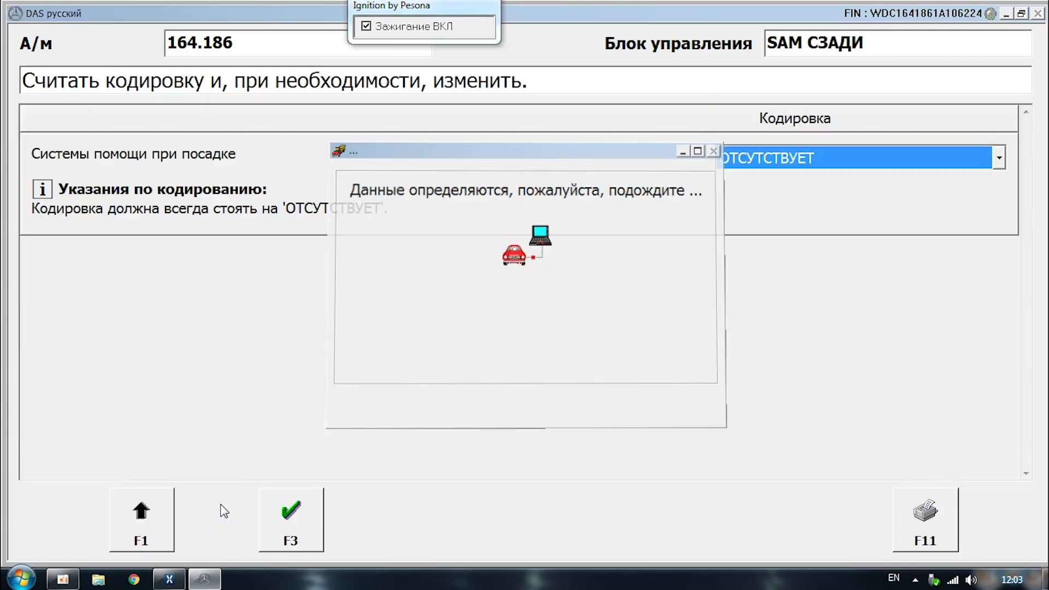
Step: Transfer the entry assistance systems (Системы помощи при посадке) coding as ОТСУТСТВУЕТ to the rear SAM
click(298, 516)
click(299, 516)
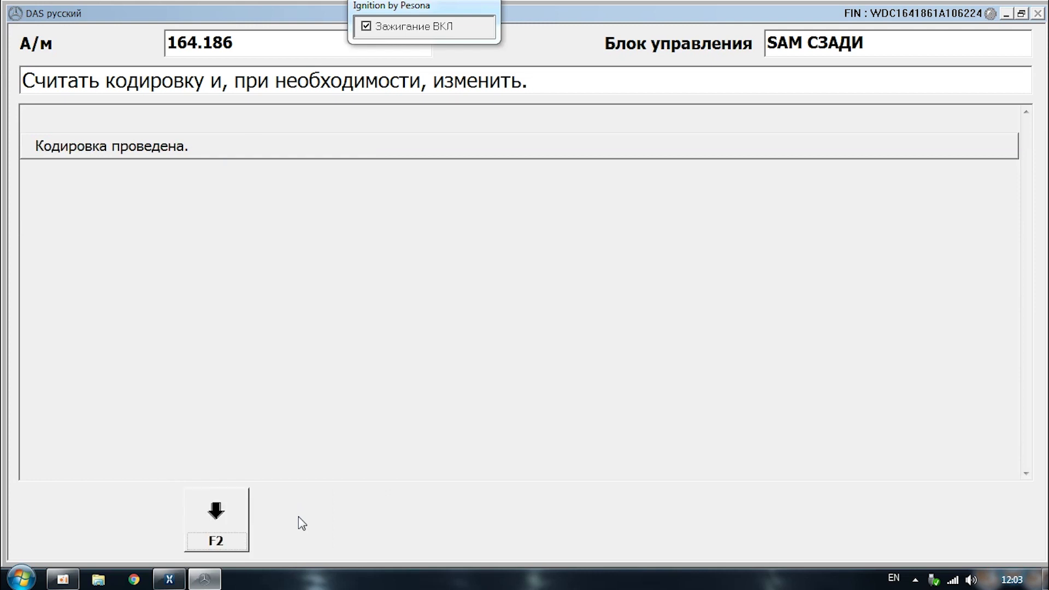
click(231, 525)
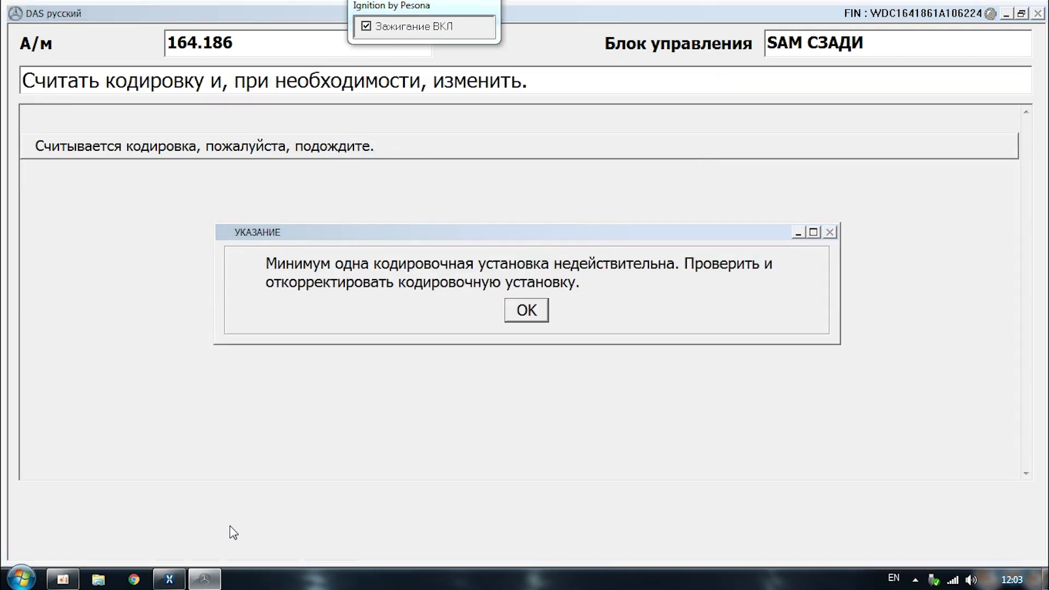
Step: Acknowledge the invalid coding notice, set the main EDW function to США and transfer the coding
click(526, 310)
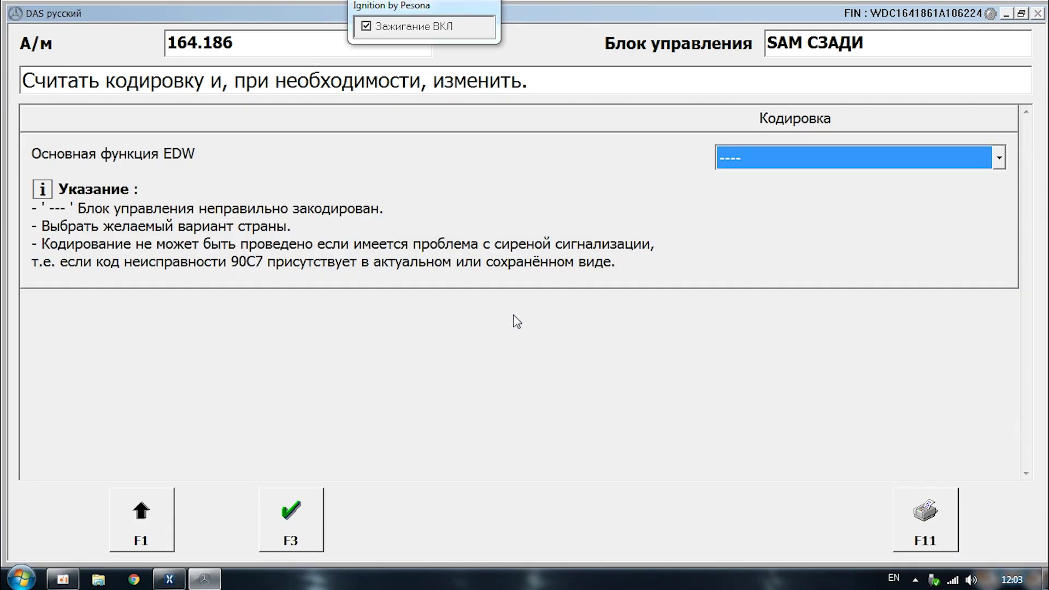
click(799, 166)
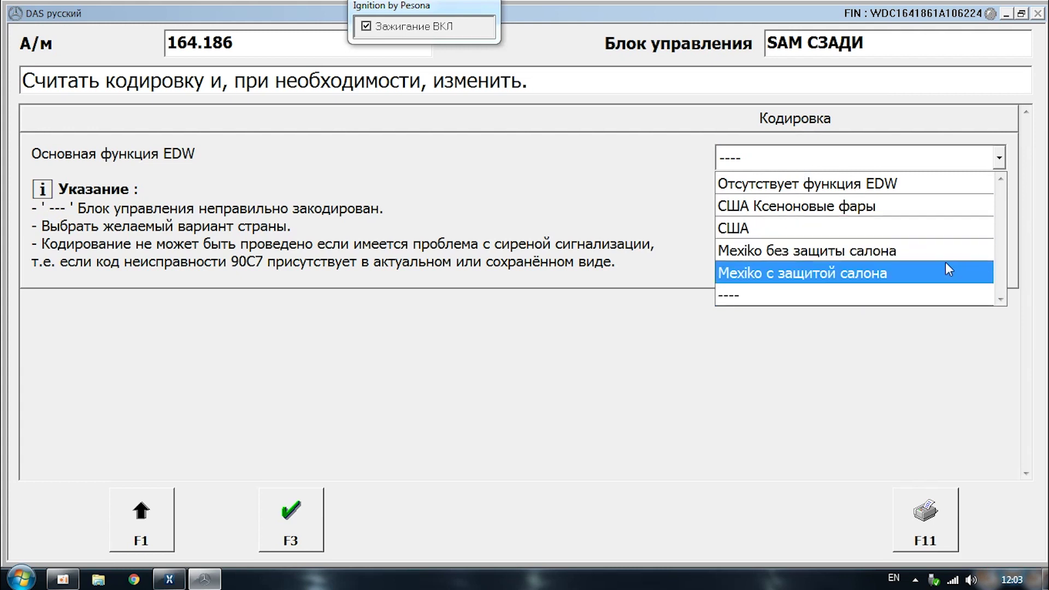
click(946, 228)
click(298, 506)
click(295, 510)
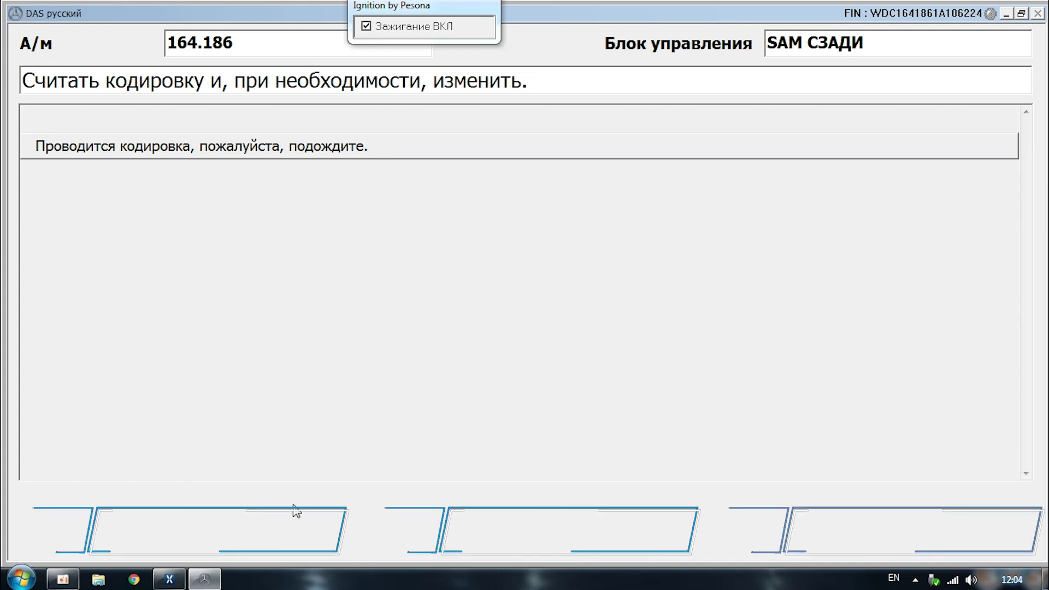
click(232, 495)
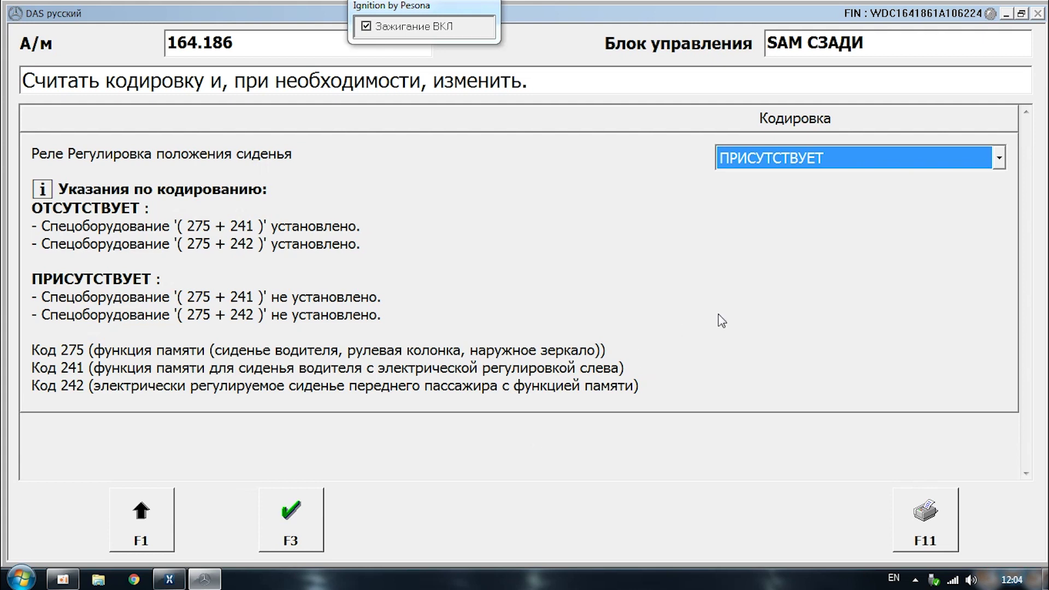
Step: Set the seat position adjustment relay coding to ОТСУТСТВУЕТ and transfer it to the rear SAM
click(806, 173)
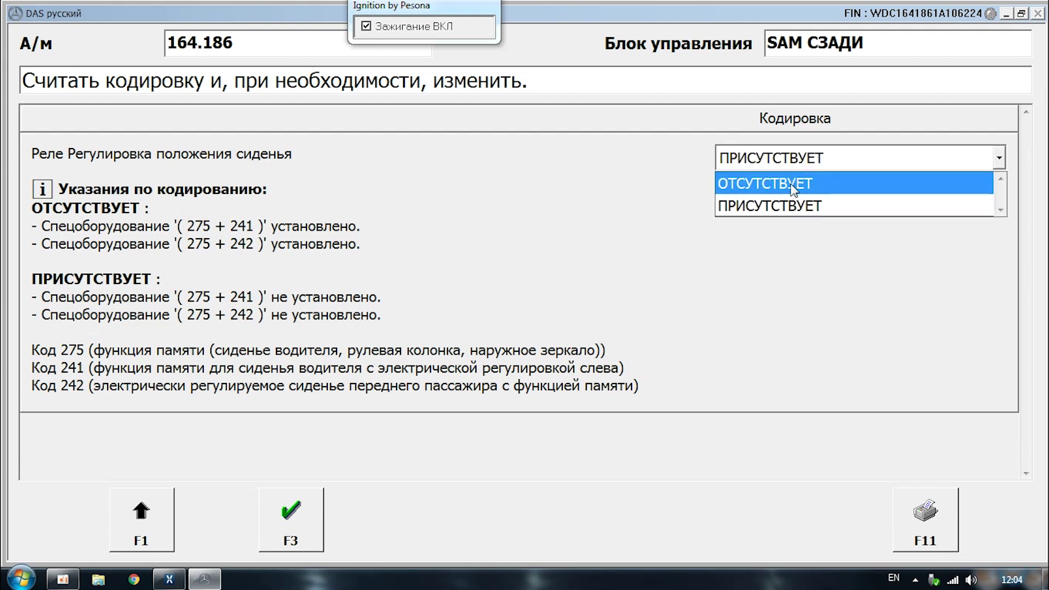
click(791, 180)
click(300, 507)
click(287, 509)
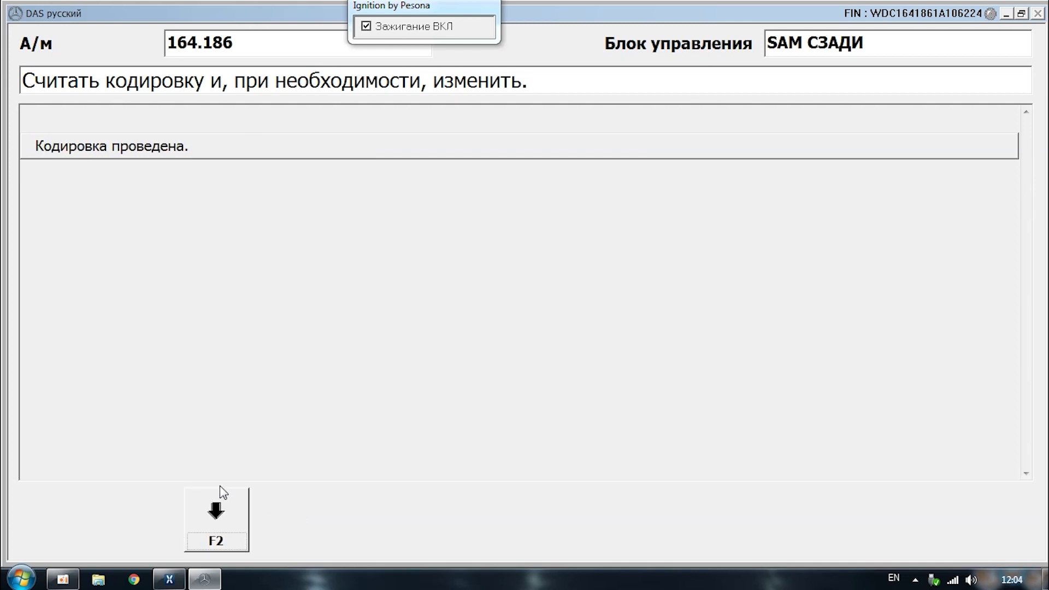
click(217, 503)
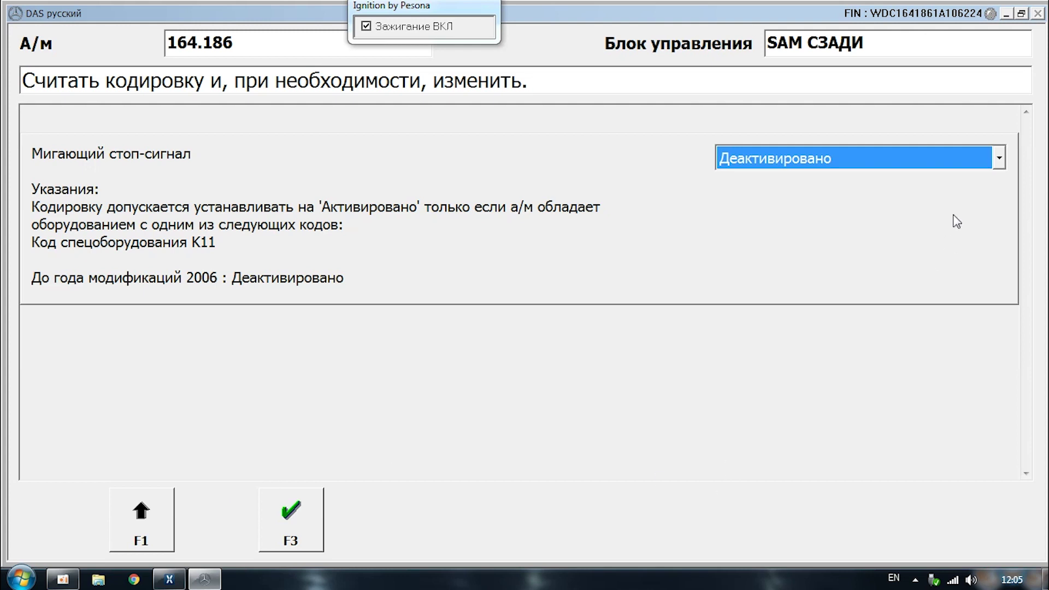
Step: Transfer the flashing brake light (Мигающий стоп-сигнал) coding as Деактивировано to the rear SAM
click(293, 509)
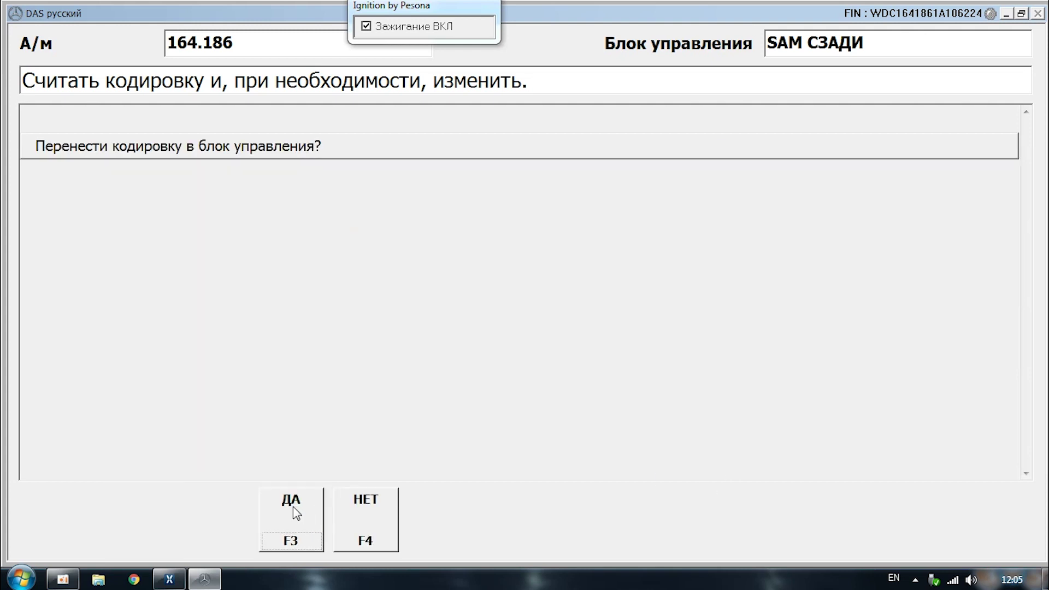
click(293, 506)
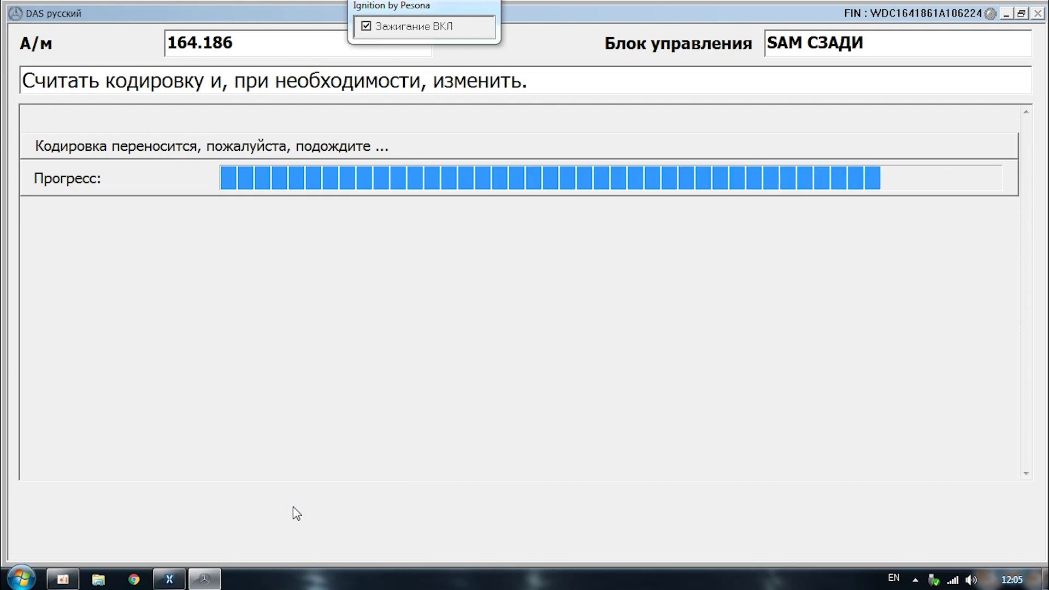
click(239, 518)
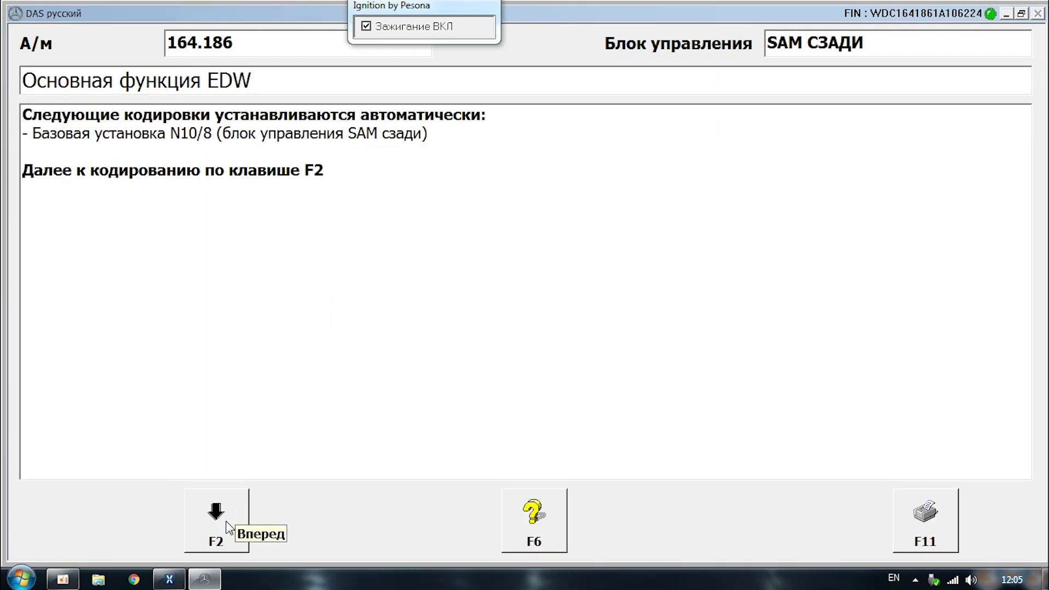
Step: Run the automatic base setting of N10/8 and finish commissioning, returning to the rear SAM function list
click(227, 522)
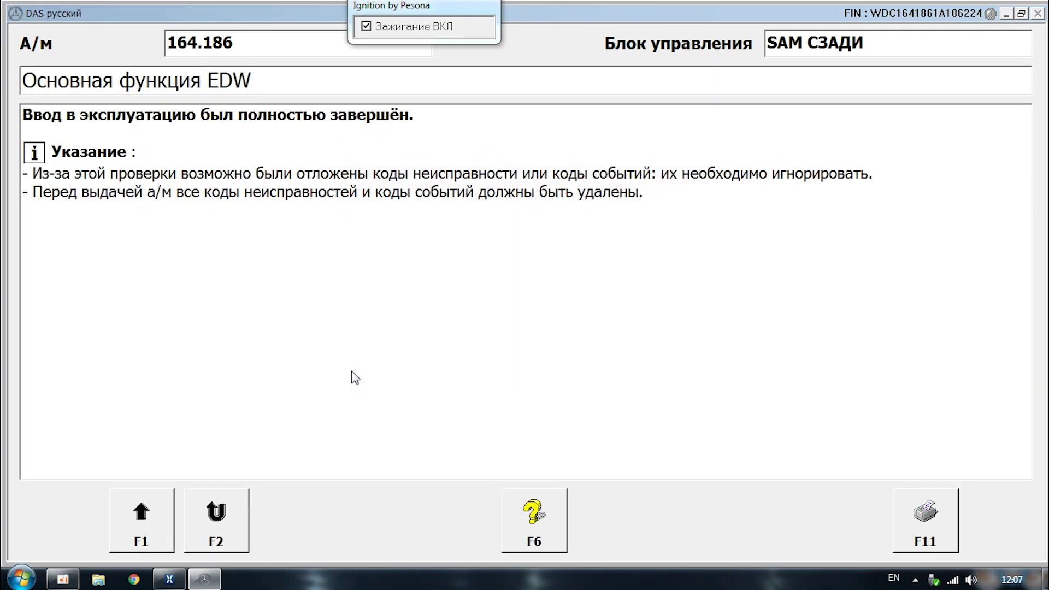
click(202, 500)
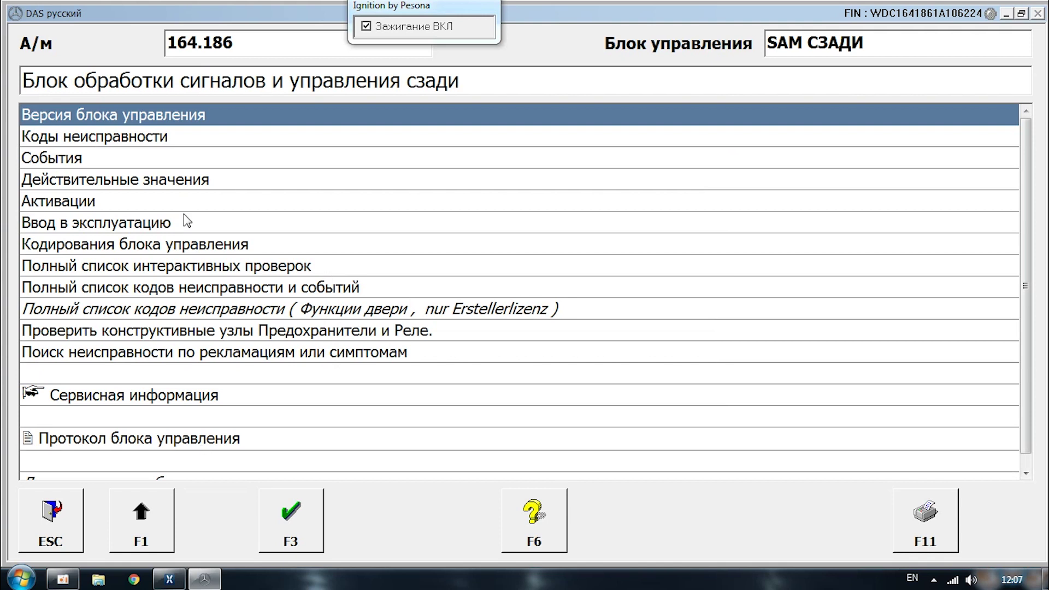
Step: Check the rear SAM's control unit version (Версия блока управления) and close DAS
click(179, 116)
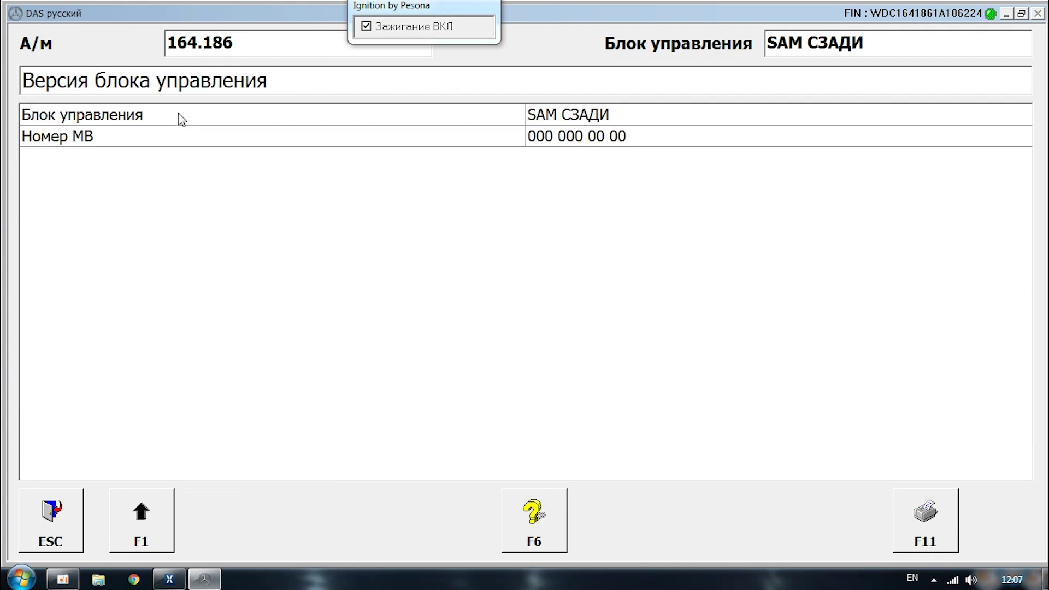
click(154, 502)
click(61, 519)
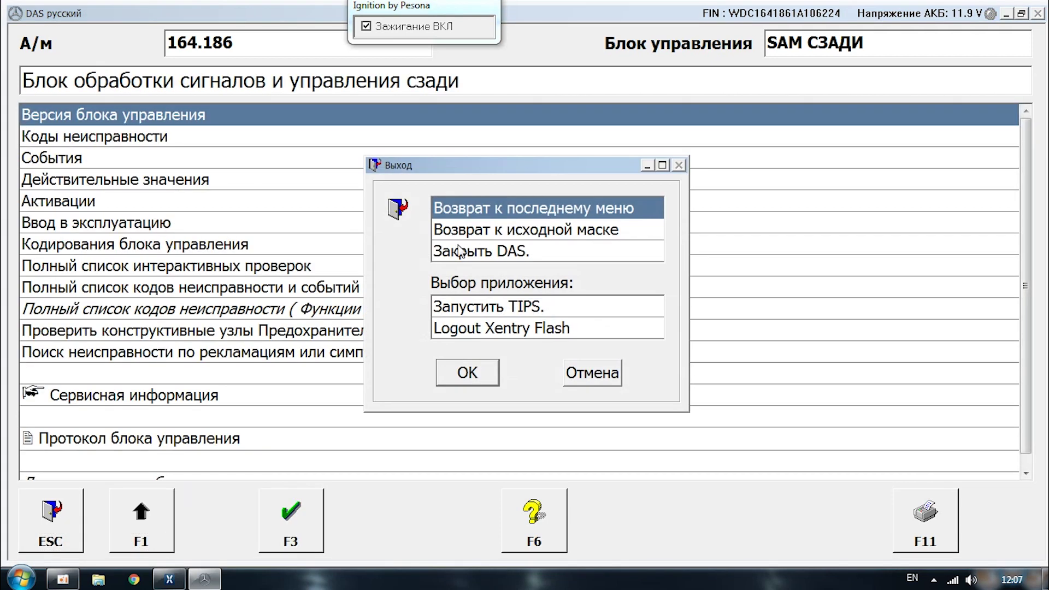
click(474, 366)
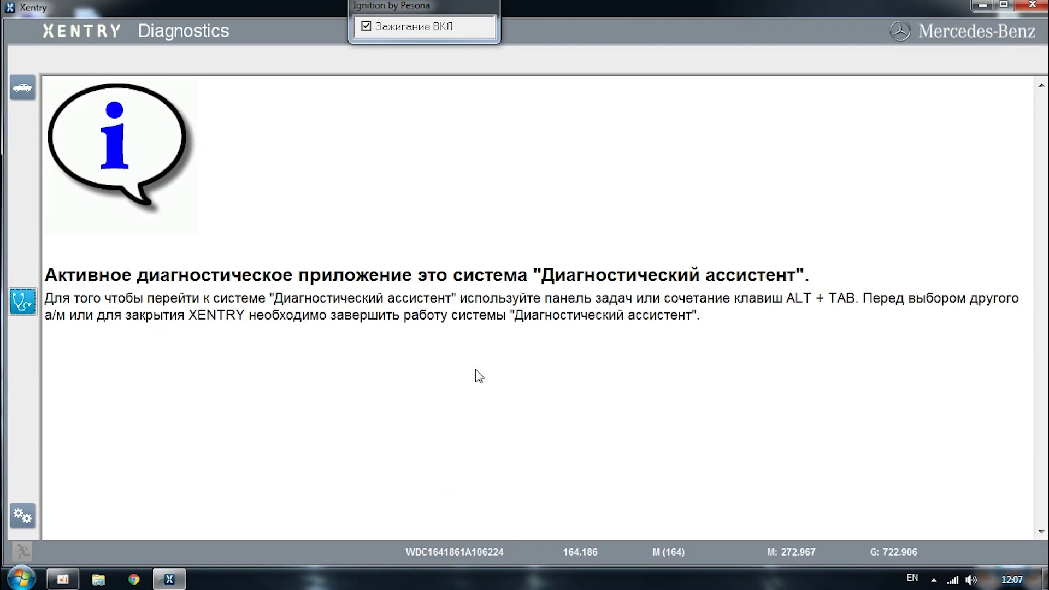